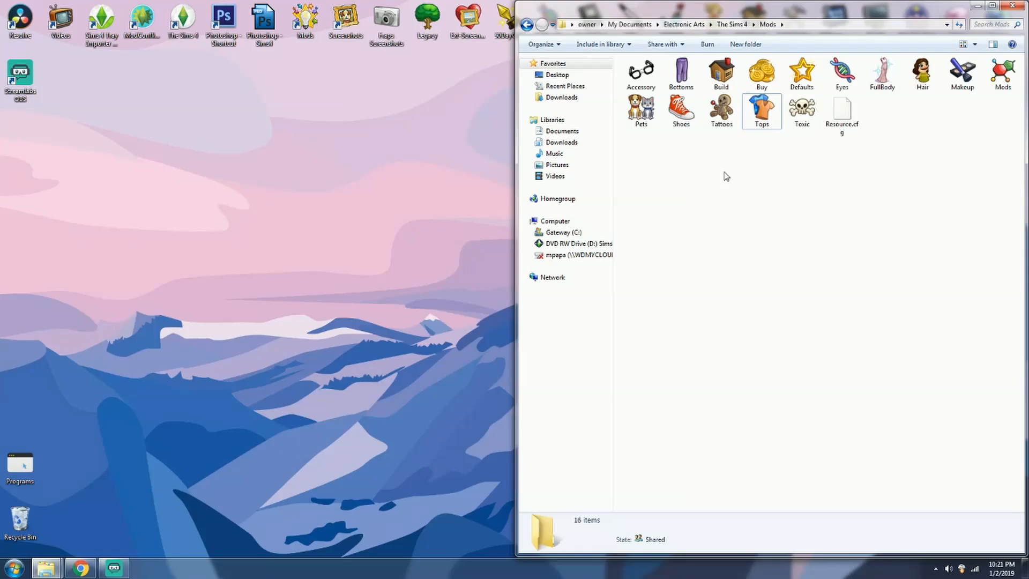
Step: Examine how the Mods folder is organized by looking inside its Accessory, FullBody and Toxic subfolders
left_click(645, 81)
double_click(645, 81)
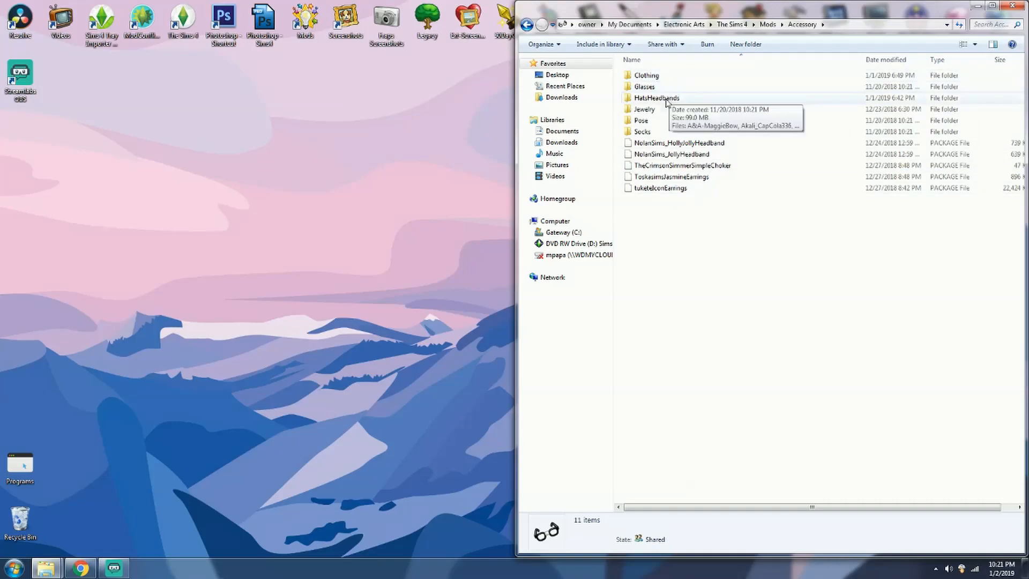
left_click(528, 26)
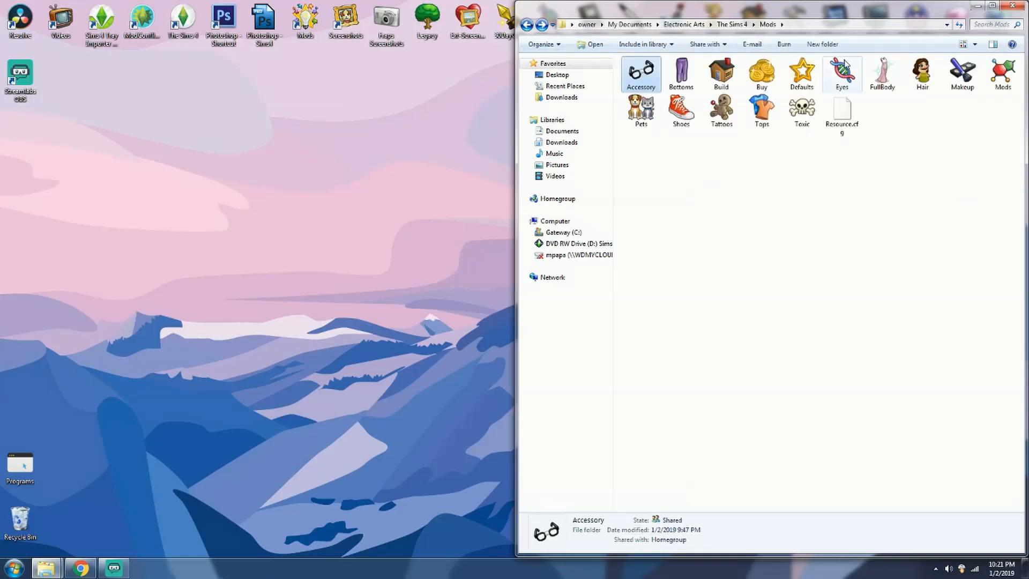
double_click(883, 78)
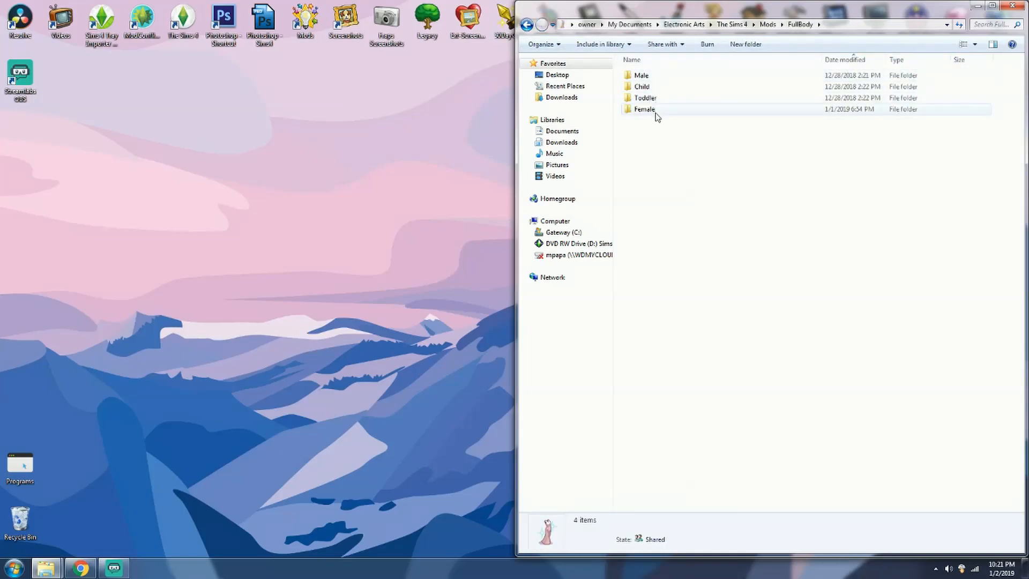
mouse_move(653, 103)
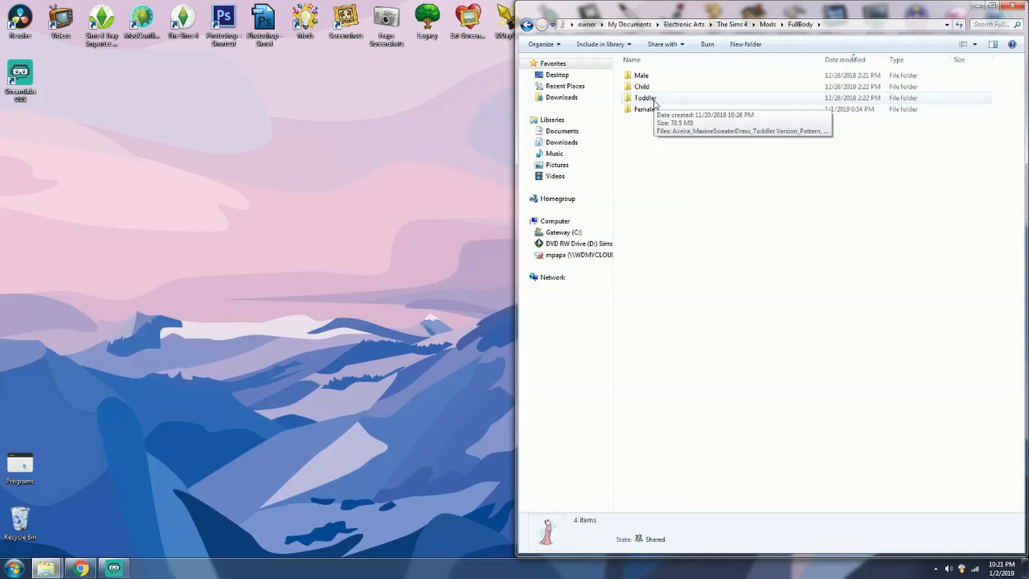
key("BackSpace")
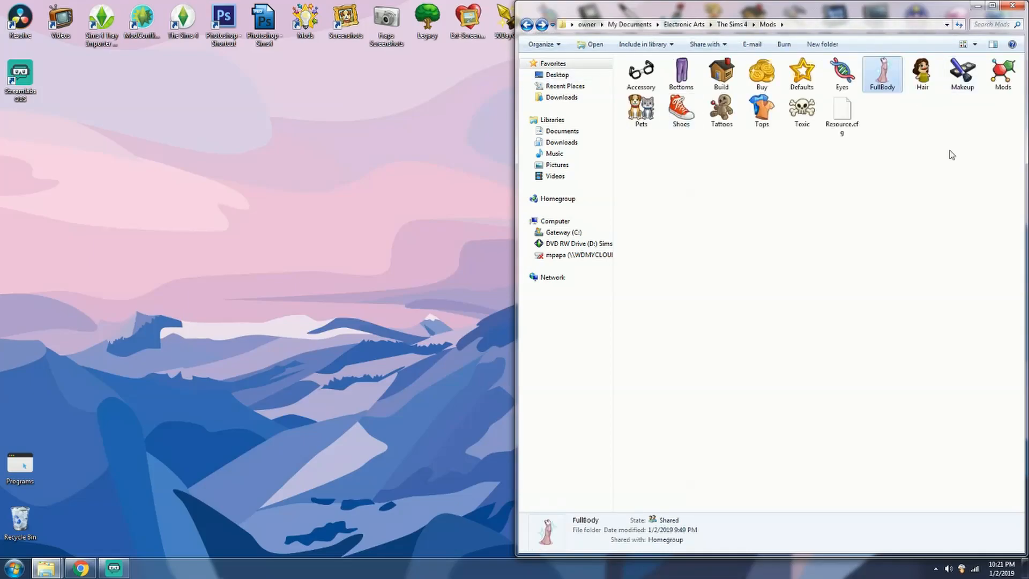
left_click(807, 116)
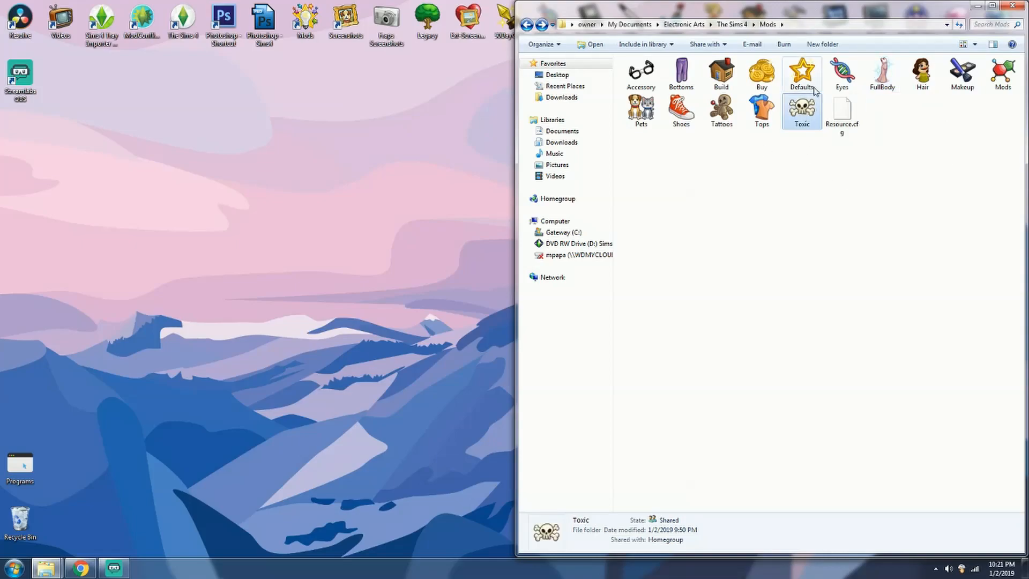
double_click(807, 116)
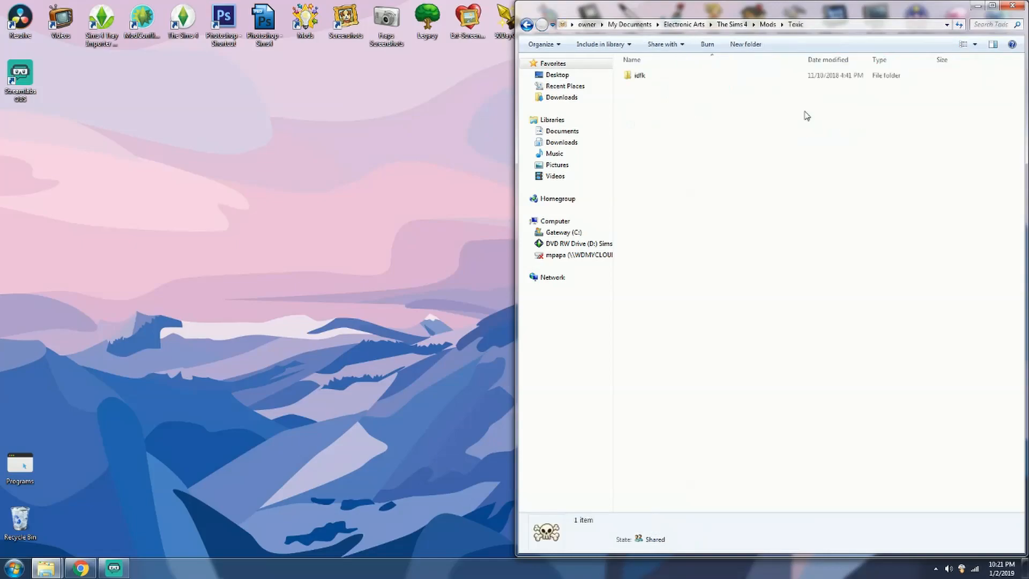
left_click(526, 24)
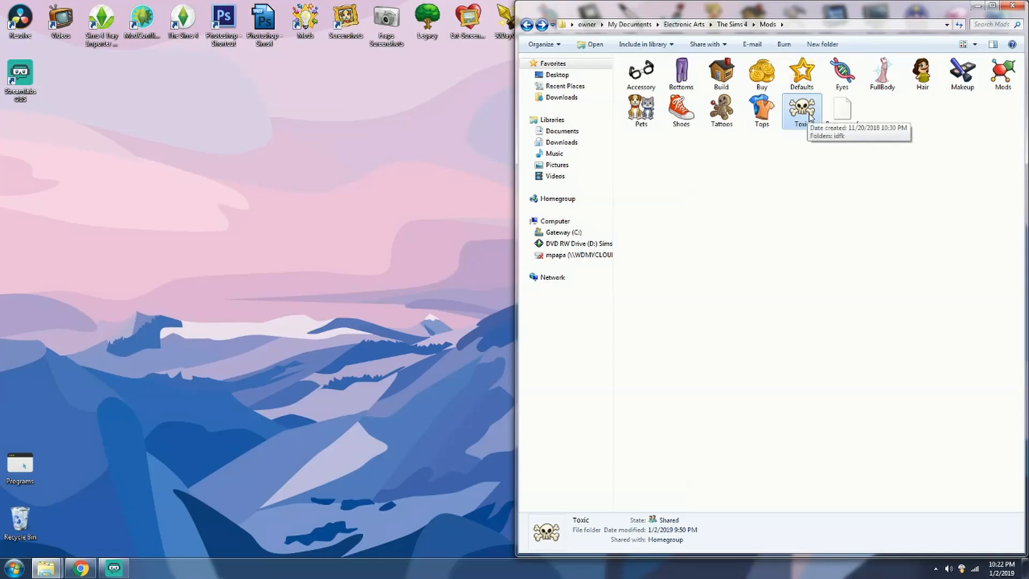
left_click(884, 210)
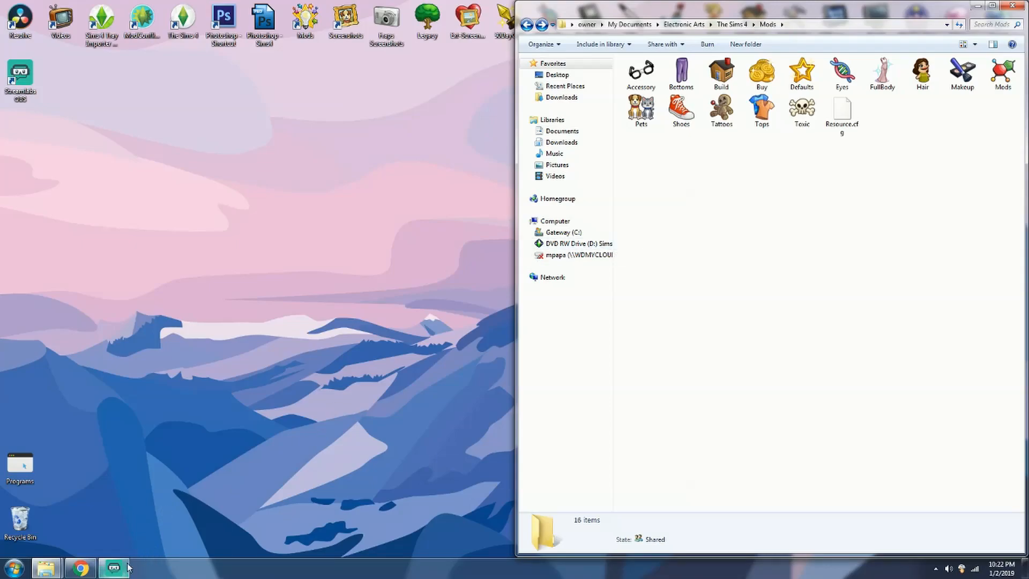
Step: Switch to Chrome and download the "Breezy Bee" Dress for kids from the Simspiration Tumblr page
left_click(81, 568)
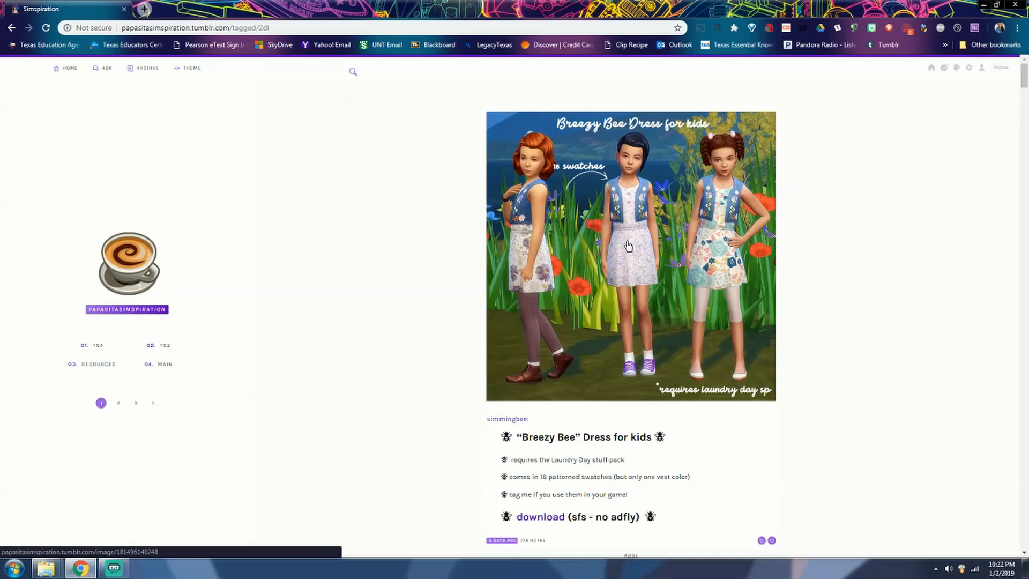
scroll(629, 245, "down", 7)
scroll(626, 244, "up", 7)
scroll(678, 261, "down", 1)
left_click(544, 469)
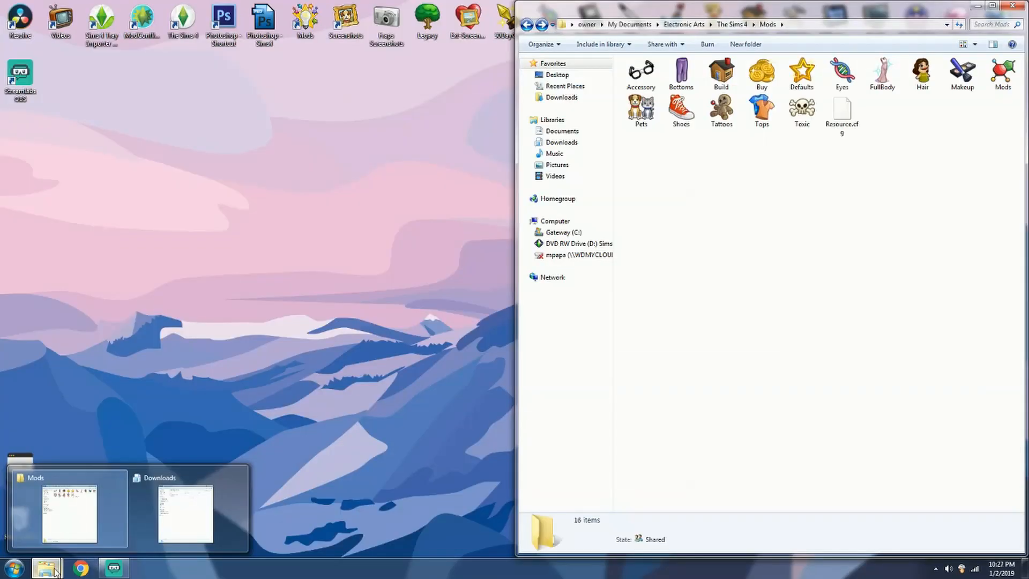
Step: Bring up the Downloads folder beside the Mods folder, launch Bulk Rename Utility and move its window clear of the Downloads file list
left_click(169, 535)
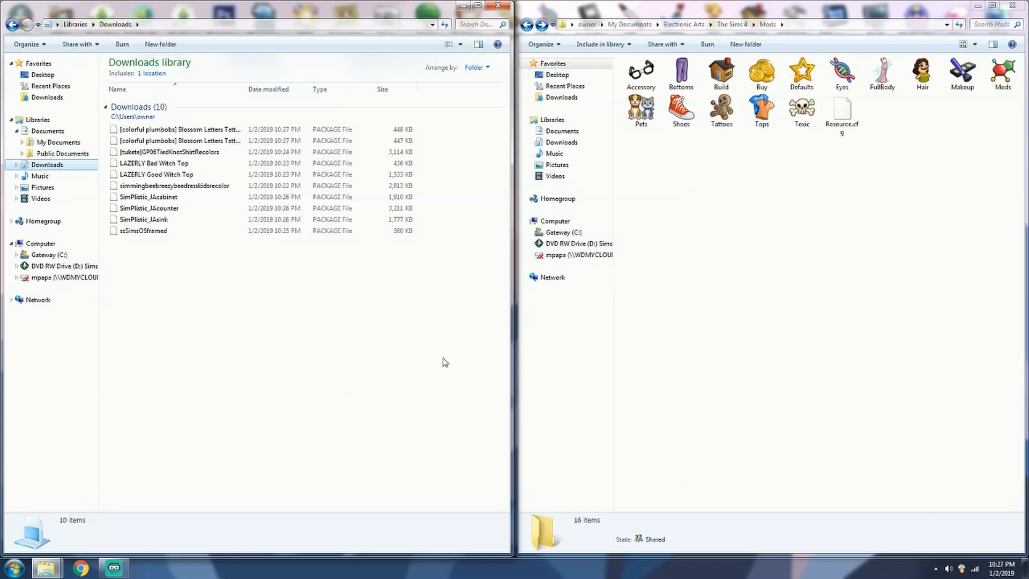
left_click(59, 336)
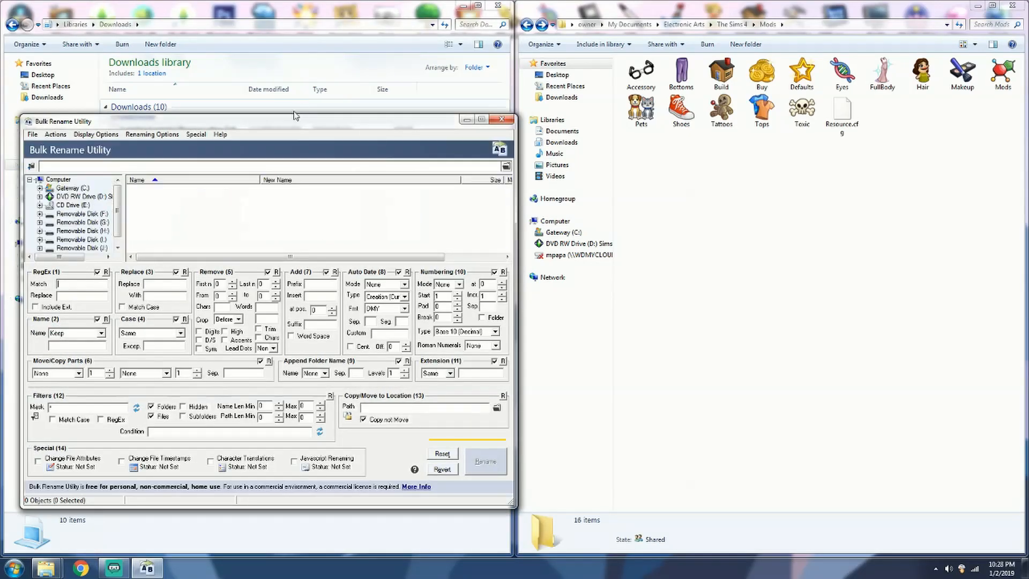
left_click_drag(295, 116, 687, 91)
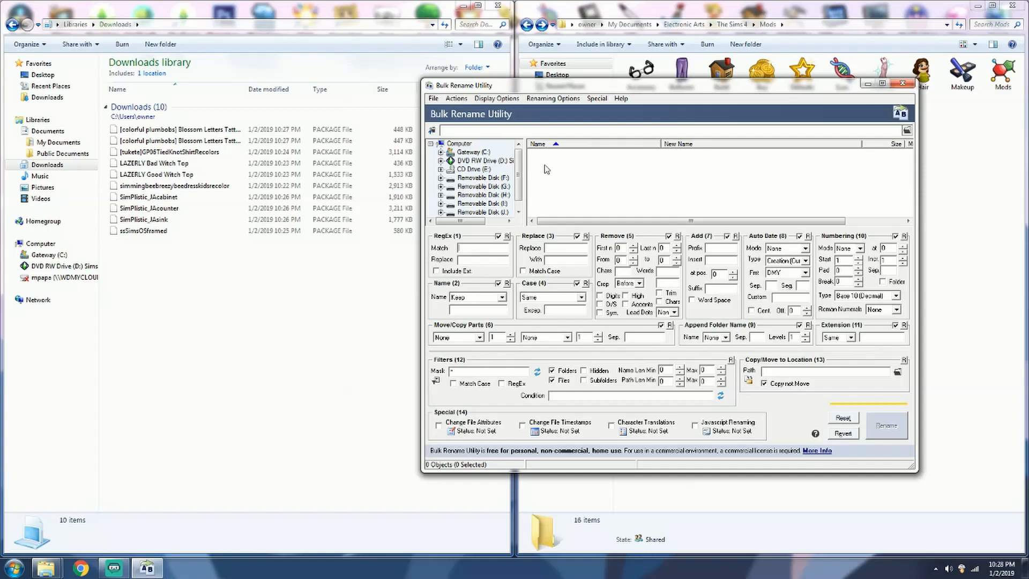
Step: Load the owner's Downloads folder into Bulk Rename Utility and look over the listed package files
left_click(906, 131)
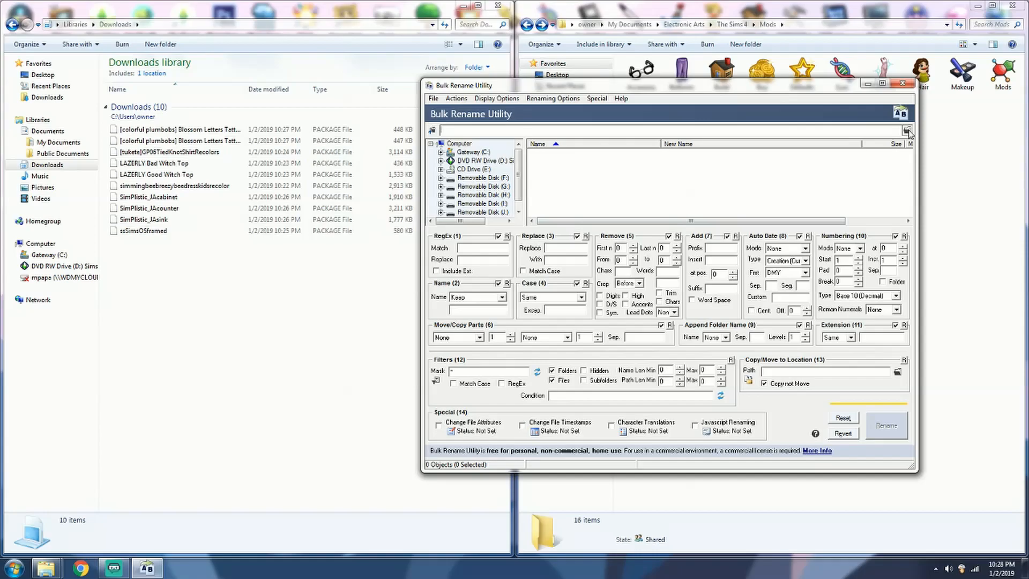
left_click(907, 131)
left_click(603, 245)
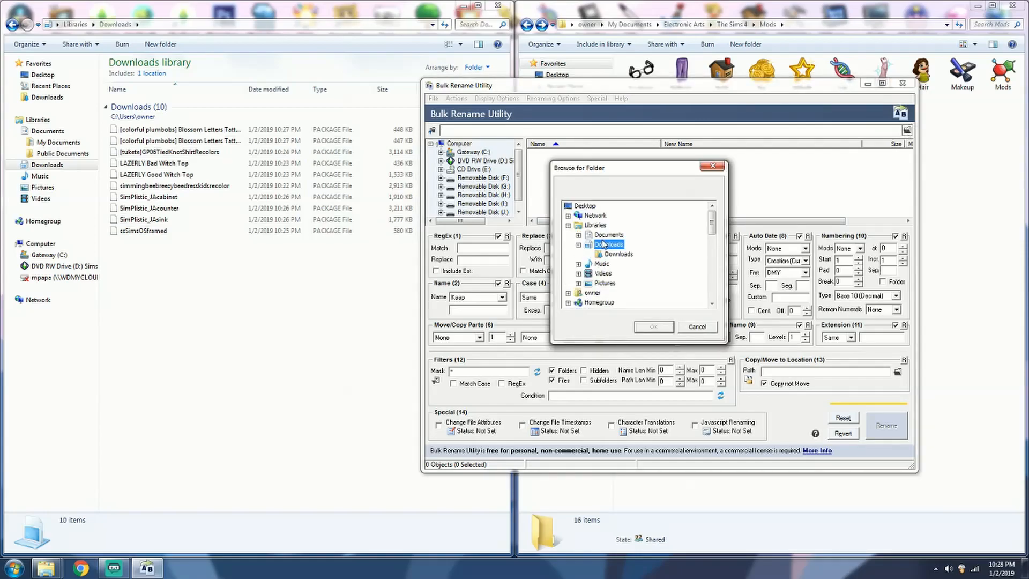
left_click(626, 255)
left_click(653, 327)
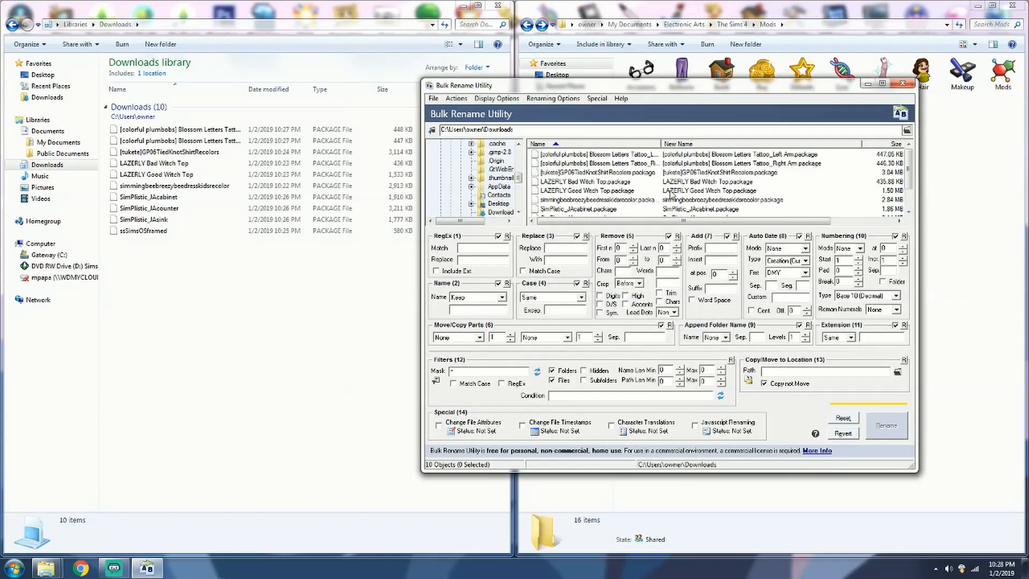
mouse_move(909, 167)
left_mouse_down()
mouse_move(910, 208)
mouse_move(909, 158)
left_mouse_up()
mouse_move(908, 167)
left_mouse_down()
mouse_move(909, 186)
mouse_move(909, 157)
left_mouse_up()
Step: Select all files in the list and remove the "[" character from their names
left_click(637, 154)
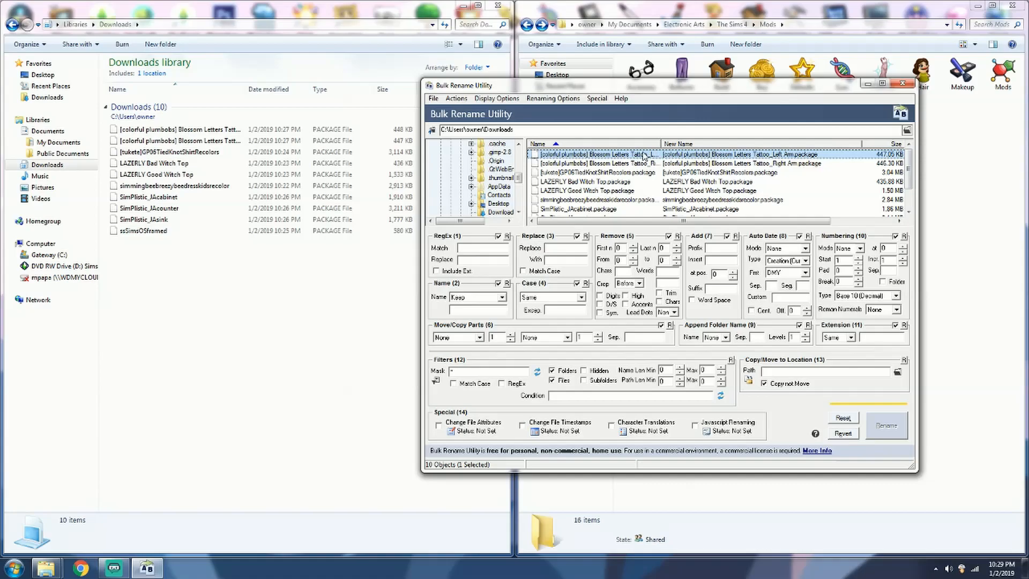
scroll(616, 182, "down", 2)
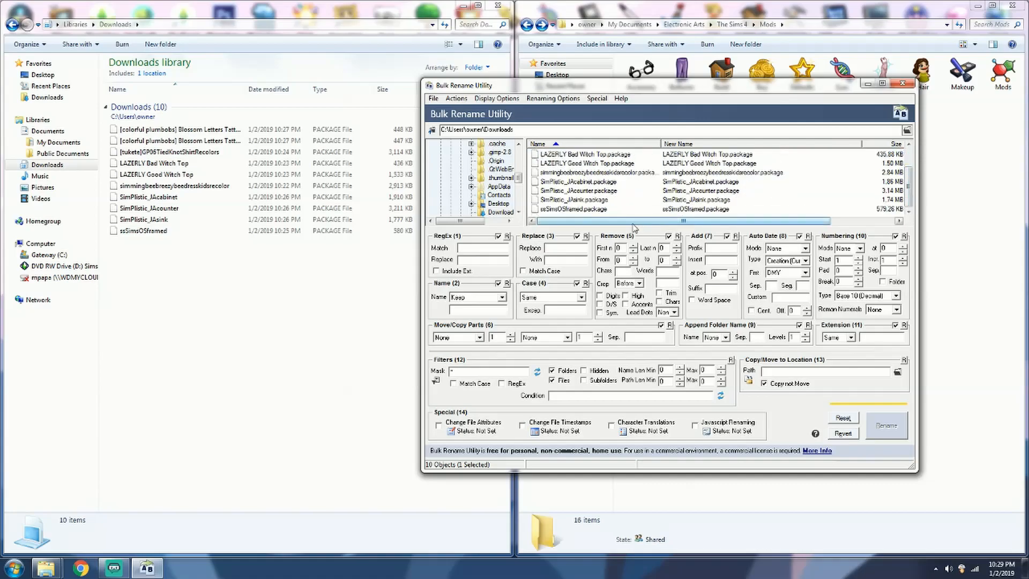
key("ctrl+a")
scroll(910, 193, "up", 2)
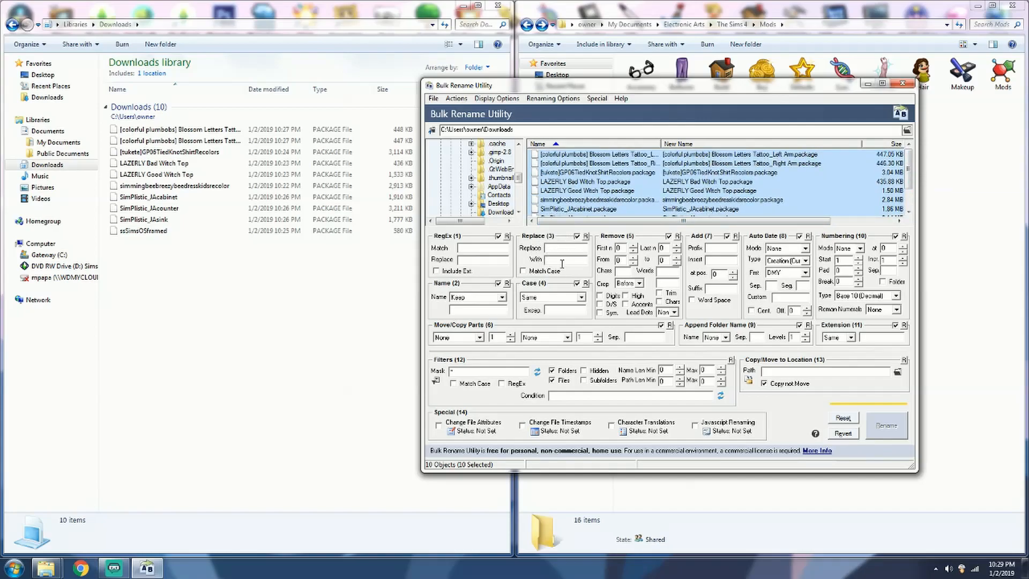
left_click(568, 248)
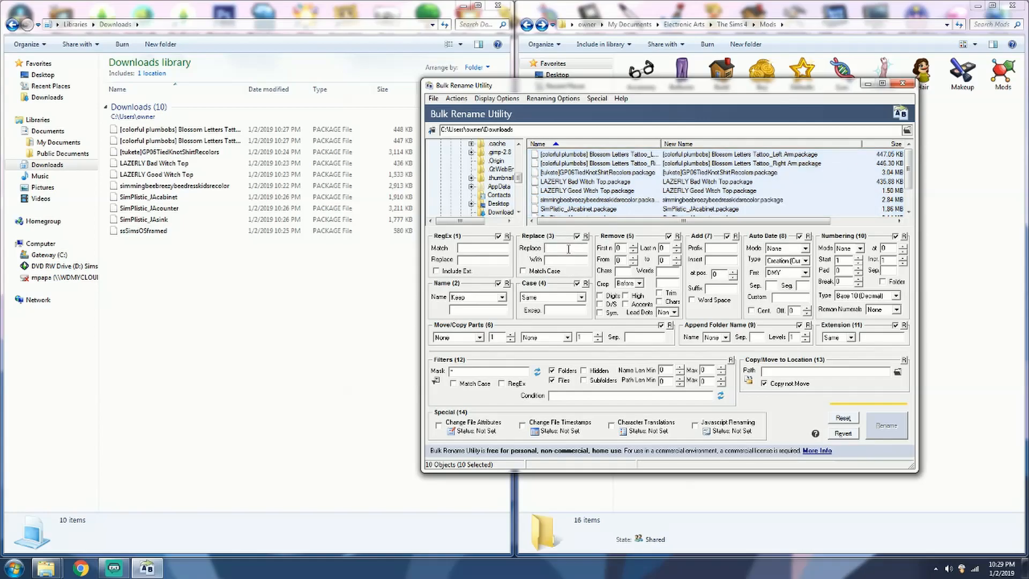
type("[")
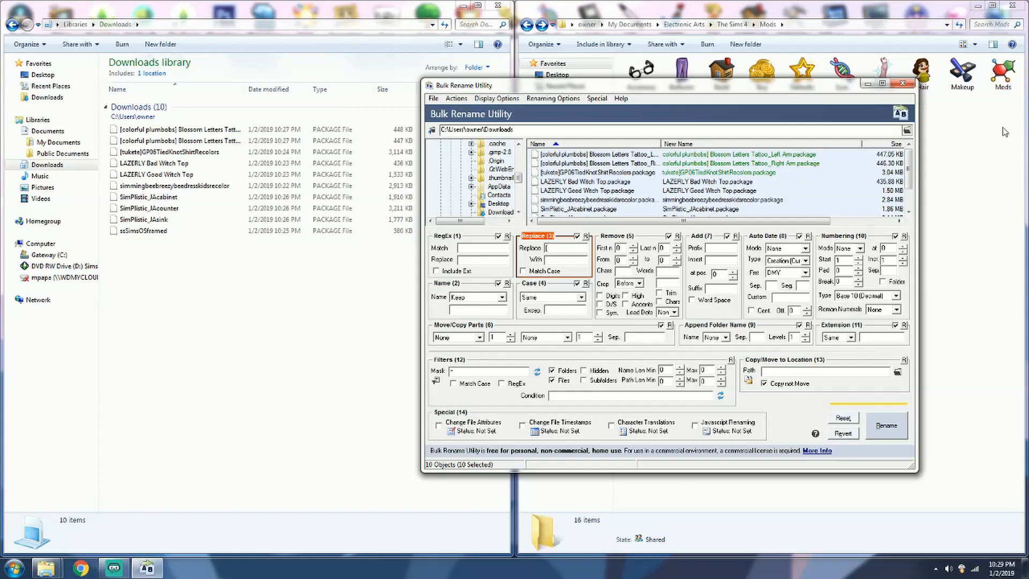
scroll(911, 160, "down", 1)
scroll(914, 153, "up", 1)
left_click(883, 426)
left_click(724, 329)
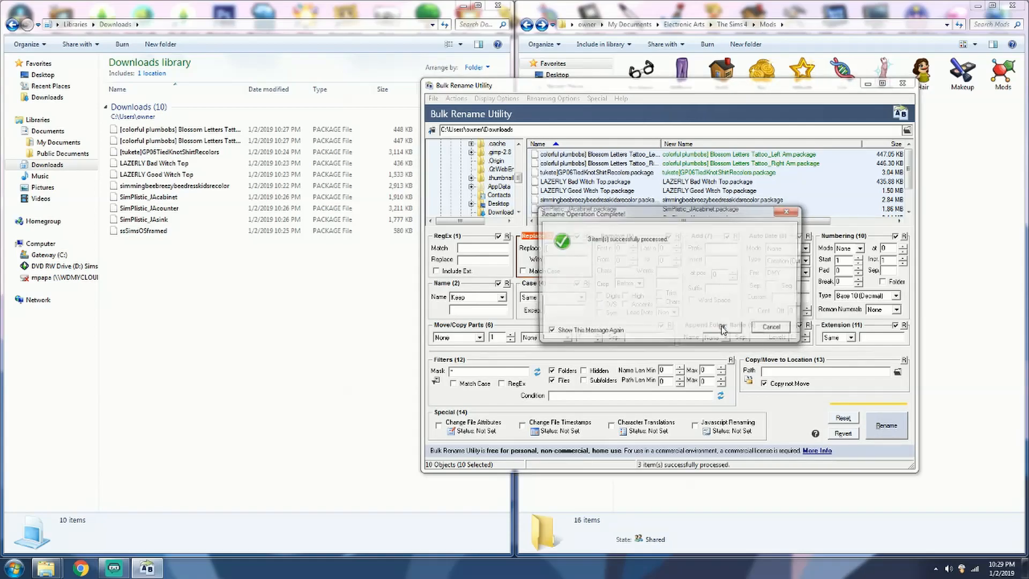
left_click(723, 328)
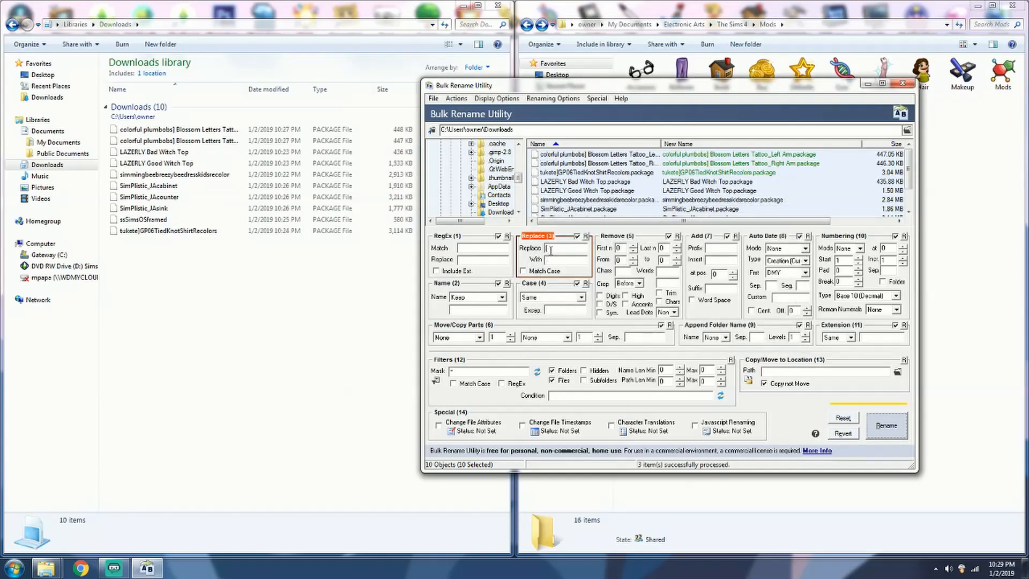
Step: Remove the "]" character from the names of the selected files
type("]")
left_click(886, 425)
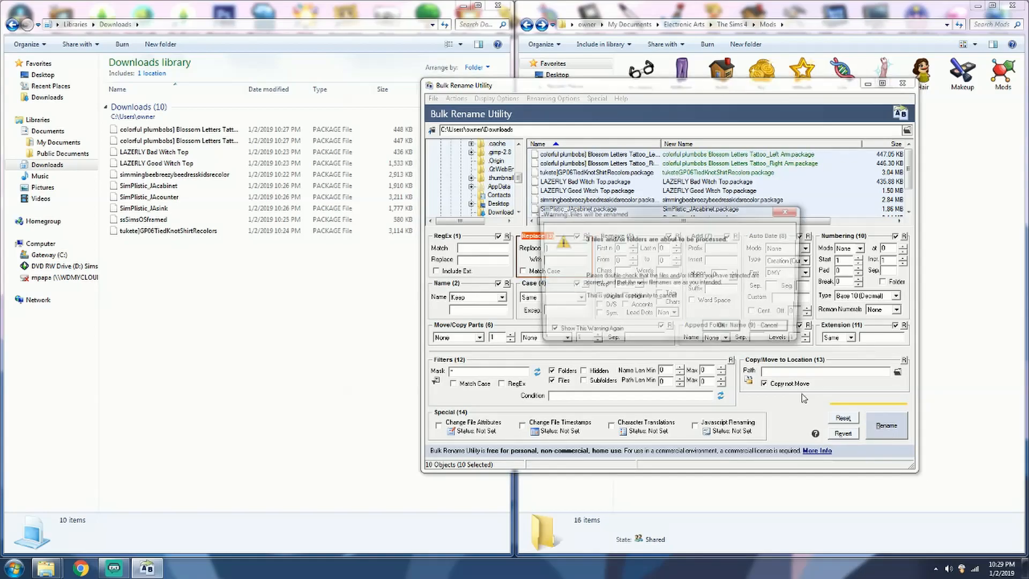
left_click(722, 329)
left_click(721, 329)
Step: Remove all spaces from the selected file names and clear the replacement search text
key("BackSpace")
left_click(885, 418)
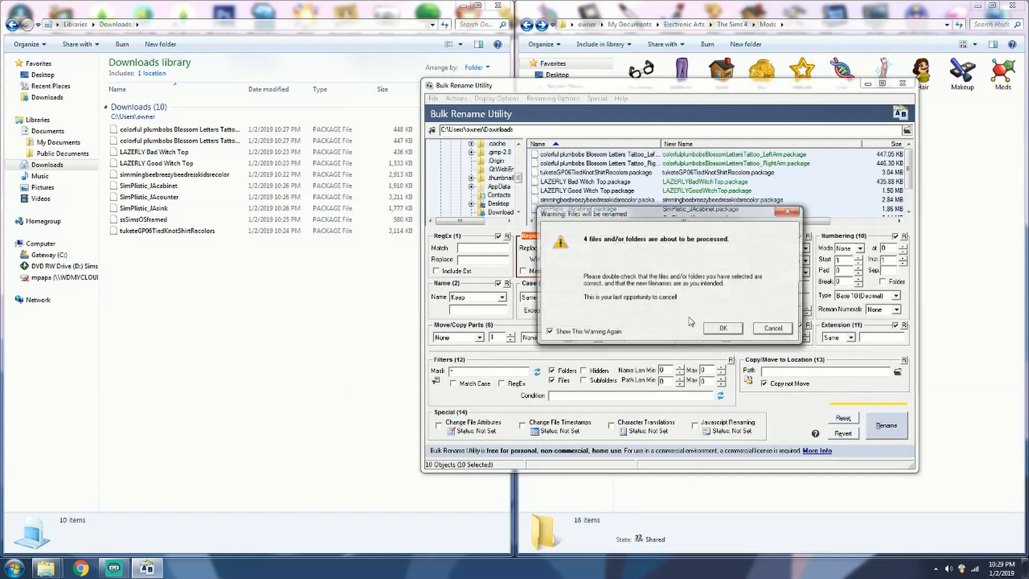
left_click(722, 329)
left_click(722, 330)
key("BackSpace")
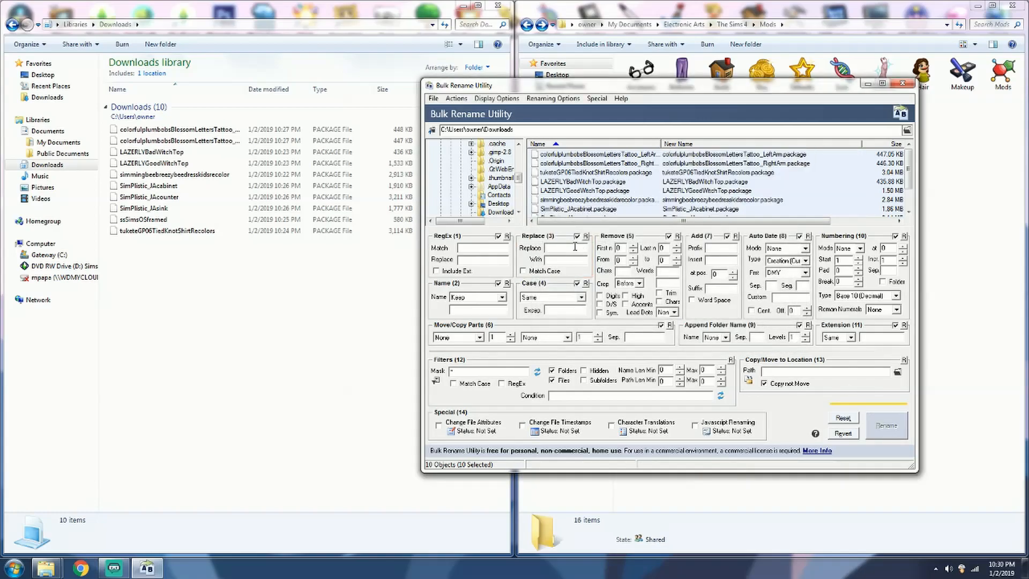
Step: Try !, @, # and ( in turn as the text to replace, clearing each one without renaming
type("!")
key("BackSpace")
type("@")
key("BackSpace")
type("#")
key("BackSpace")
type("(")
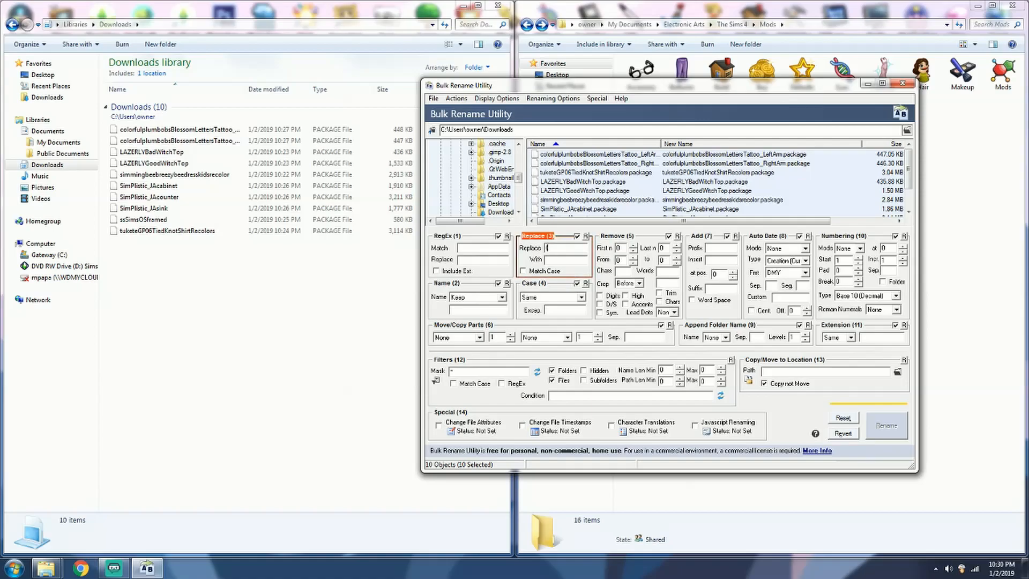
key("BackSpace")
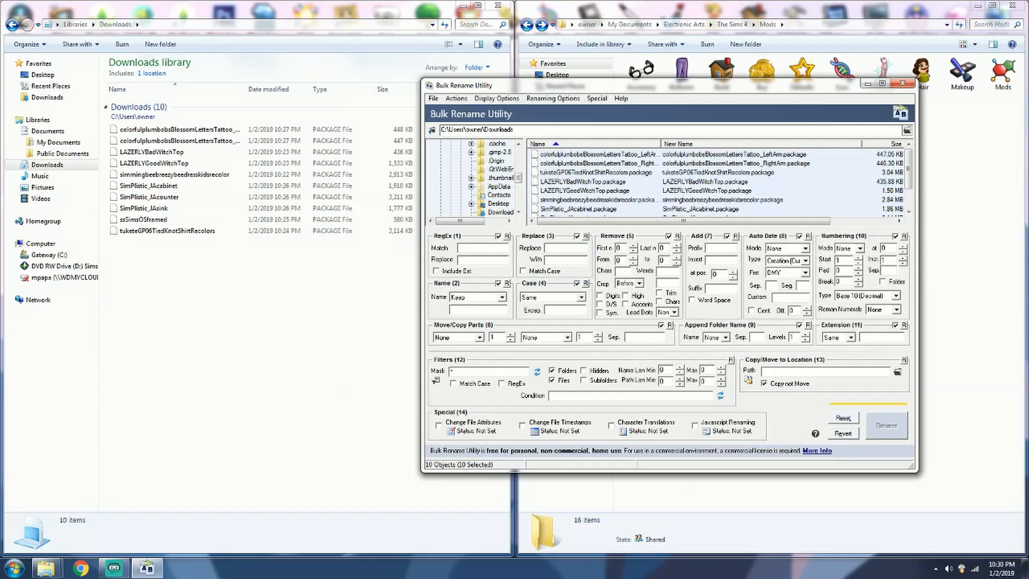
Step: Close Bulk Rename Utility and widen the Name column in Downloads to fit the full file names
mouse_move(908, 166)
left_mouse_down()
mouse_move(909, 198)
mouse_move(909, 154)
left_mouse_up()
left_click(903, 83)
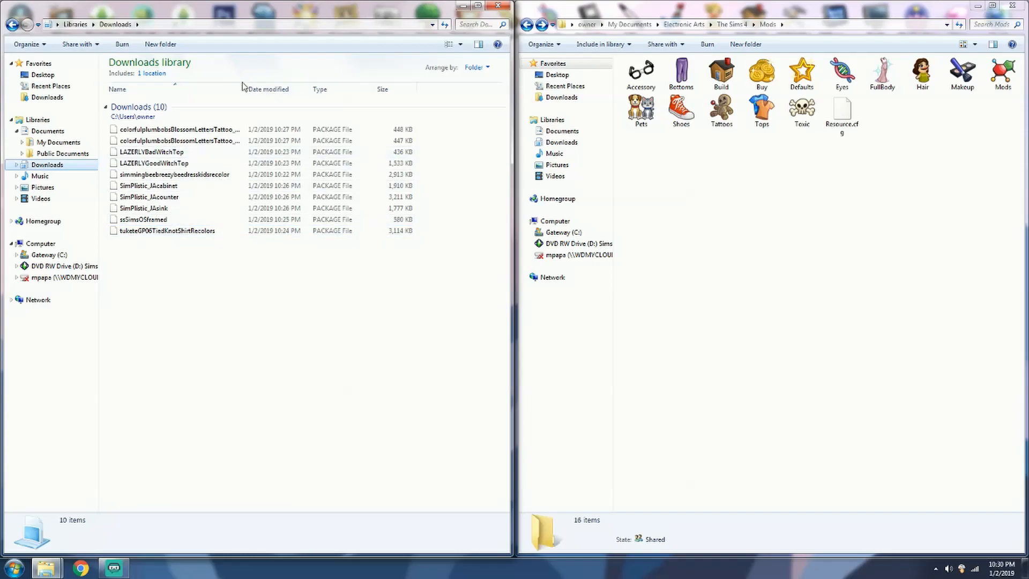
left_click_drag(244, 88, 299, 88)
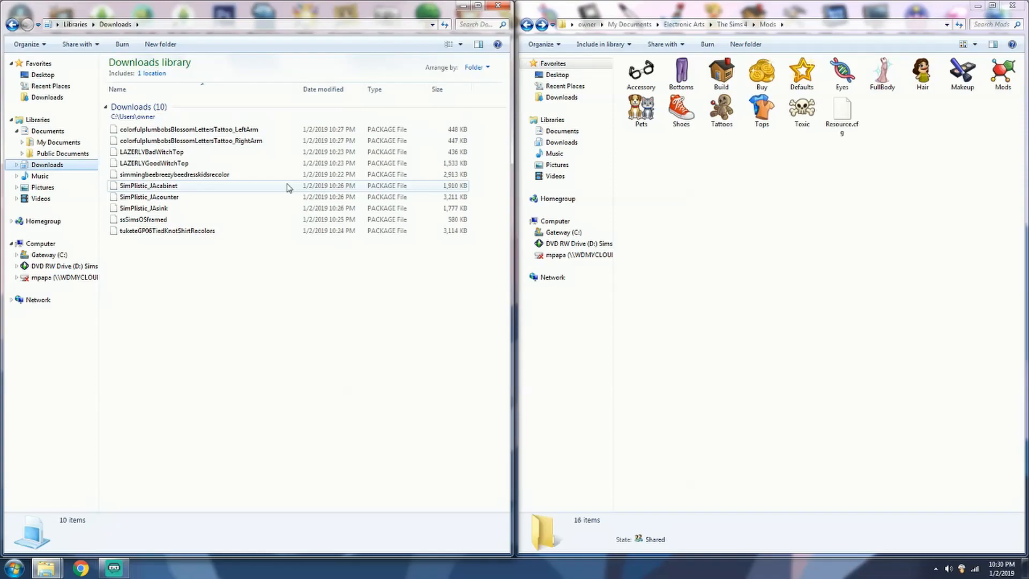
Step: Move the left-arm and right-arm colorfulplumbobsBlossomLettersTattoo files from Downloads into the Tattoos folder in Mods
left_click(241, 129)
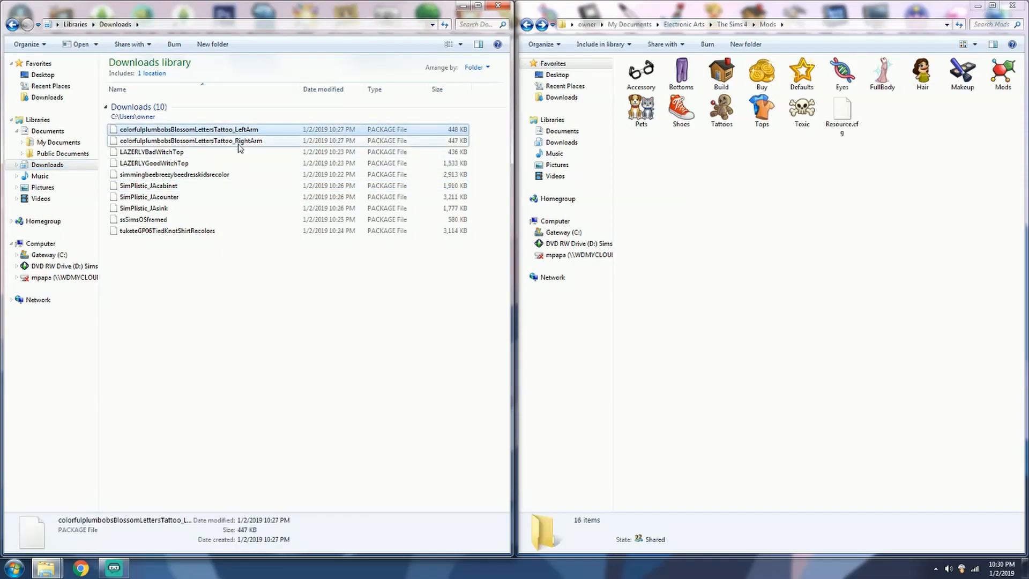
left_click(239, 146, "shift")
left_click_drag(194, 134, 719, 119)
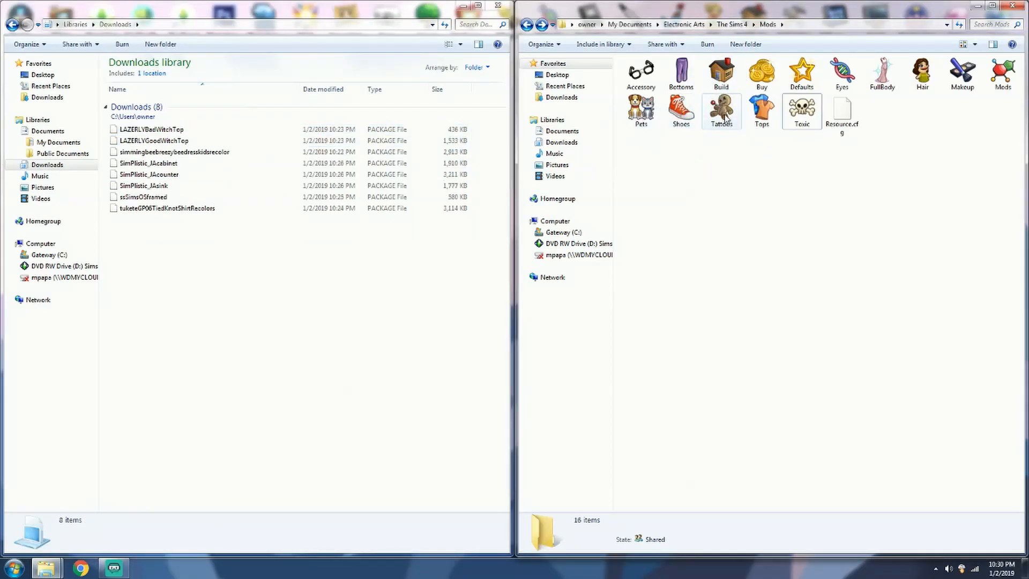
Step: Move LAZERLYBadWitchTop and LAZERLYGoodWitchTop from Downloads into the Tops folder in Mods
left_click(179, 132)
left_click(176, 141, "shift")
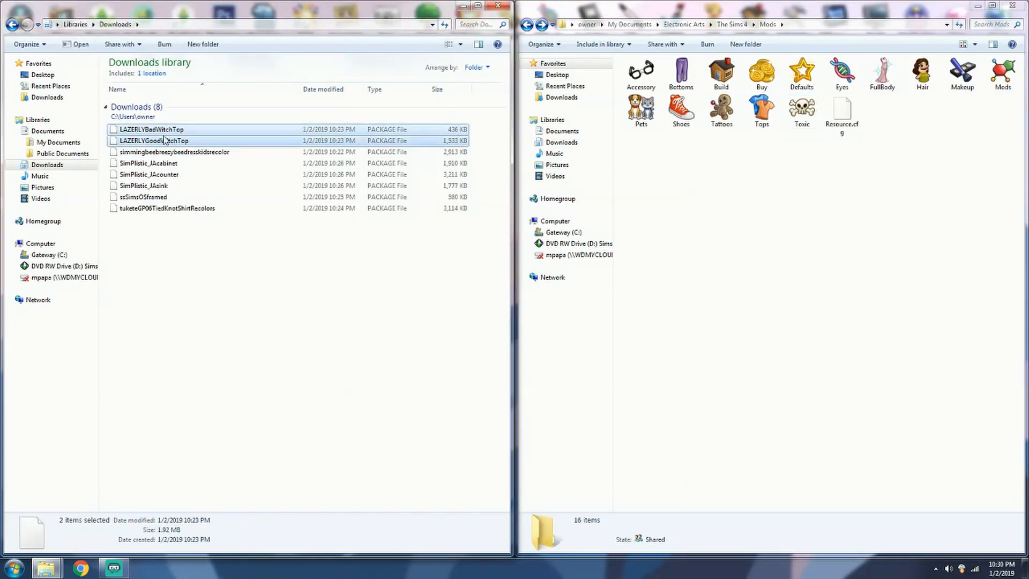
left_click_drag(156, 139, 763, 115)
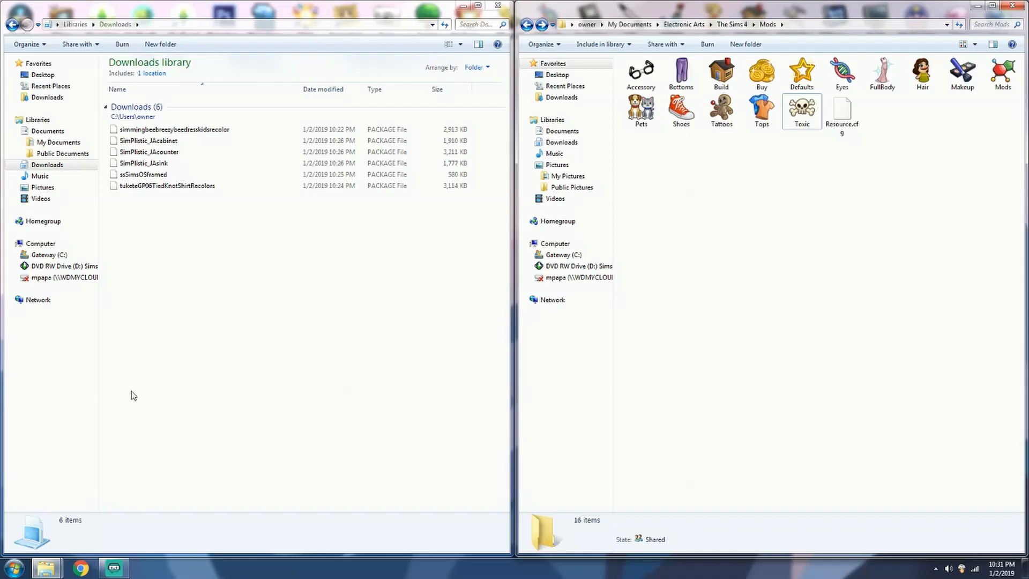
Step: Open the My CC list in Sims 4 Studio and move ssSimsOSframed from Downloads into the main Mods folder
left_click(14, 567)
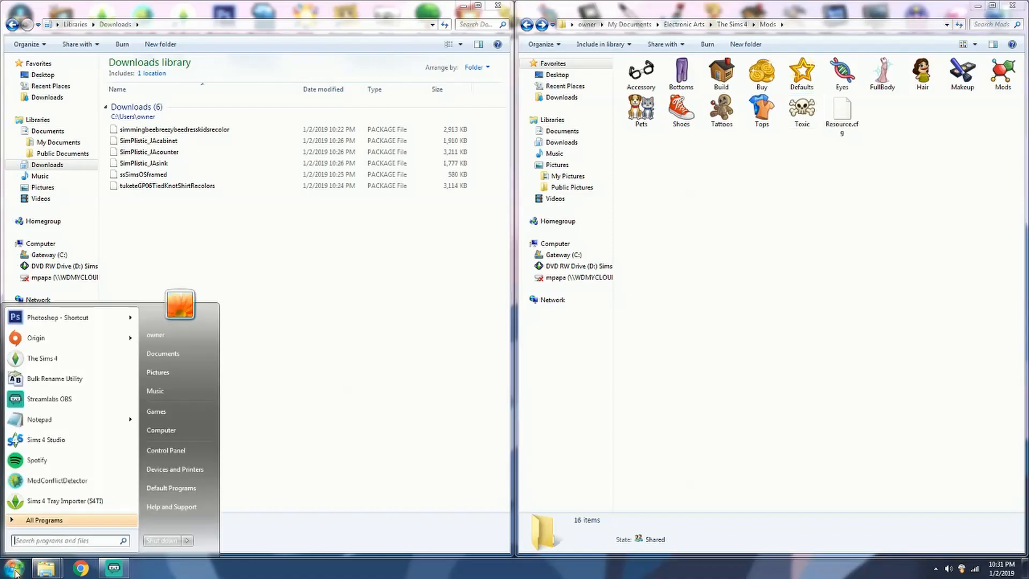
left_click(46, 440)
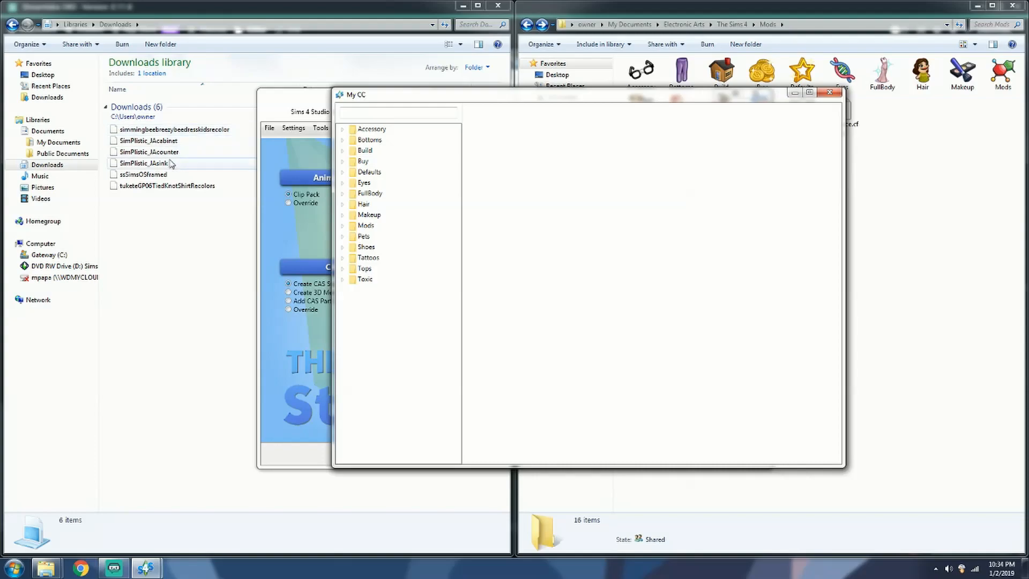
left_click_drag(145, 174, 941, 233)
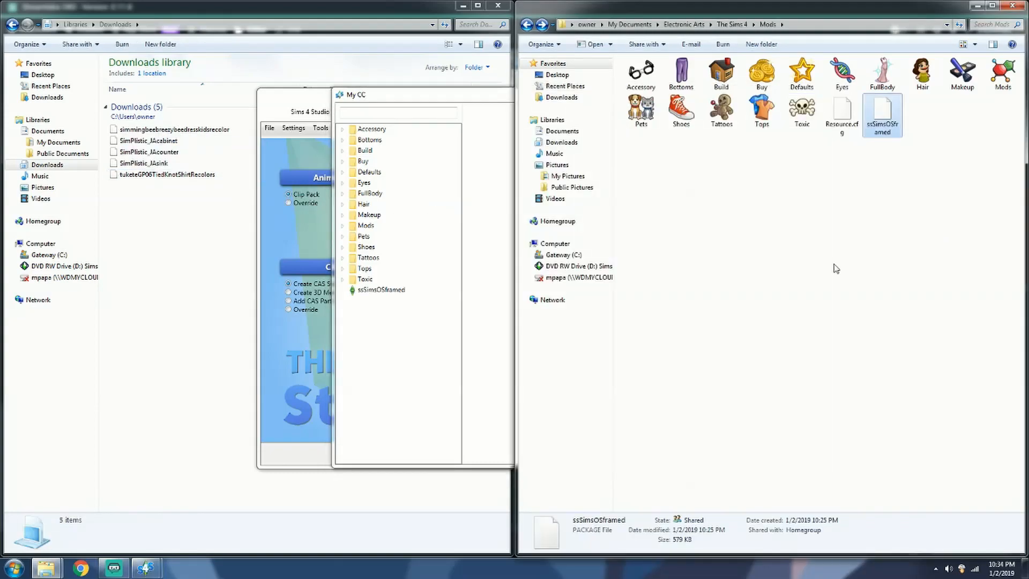
Step: Preview ssSimsOSframed in the My CC list to identify the item type, and close Sims 4 Studio
left_click(424, 96)
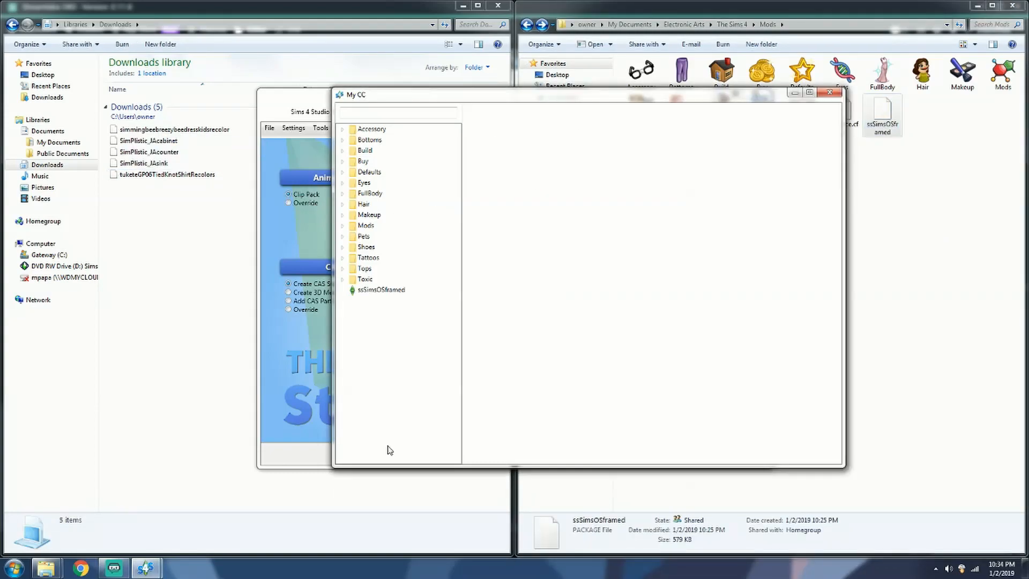
left_click(392, 290)
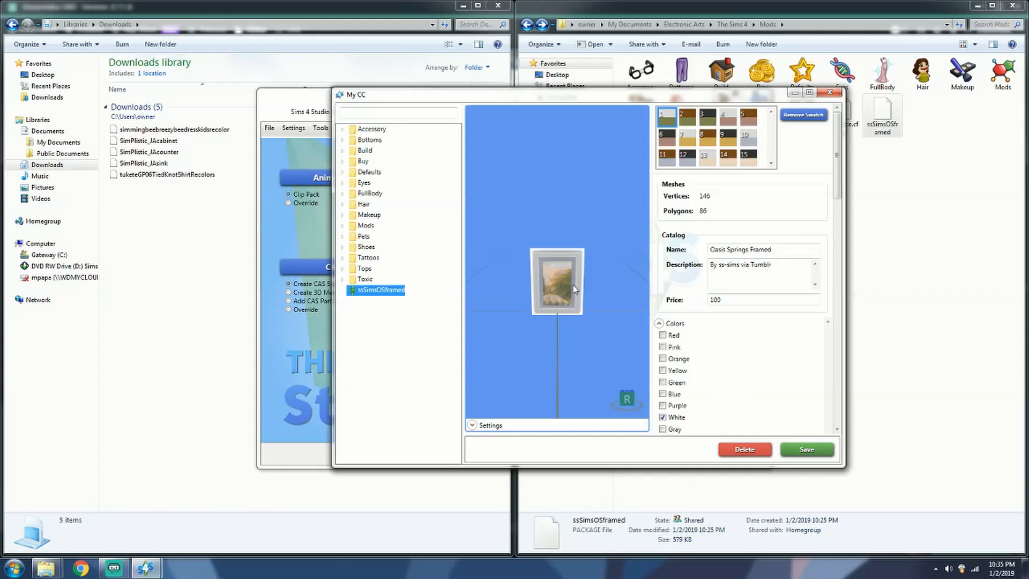
left_click(829, 93)
left_click(772, 98)
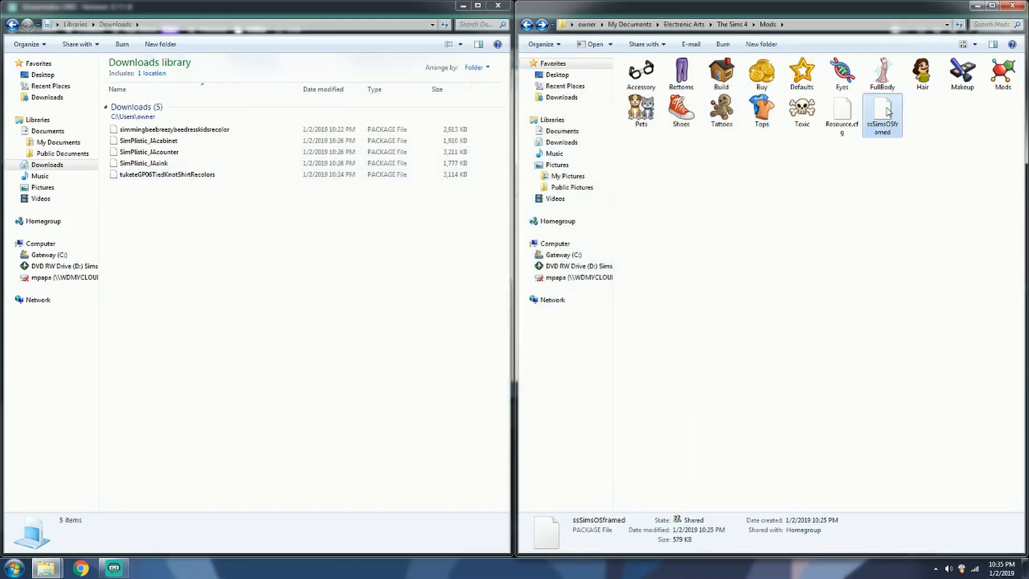
Step: Sort ssSimsOSframed from the main Mods folder into the Buy folder
left_click_drag(883, 113, 761, 74)
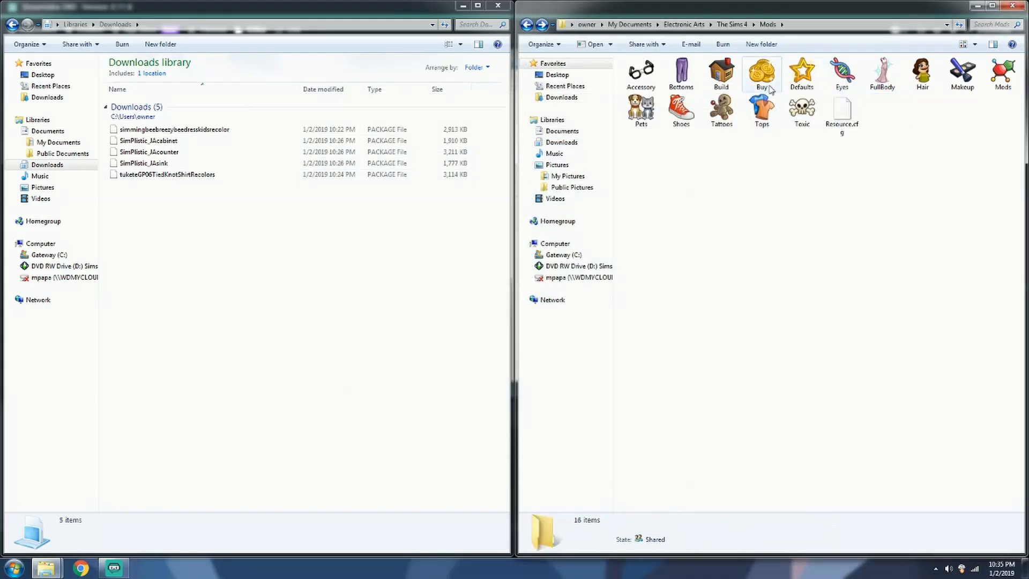
double_click(761, 74)
mouse_move(657, 345)
left_mouse_down()
mouse_move(669, 329)
mouse_move(668, 233)
left_mouse_up()
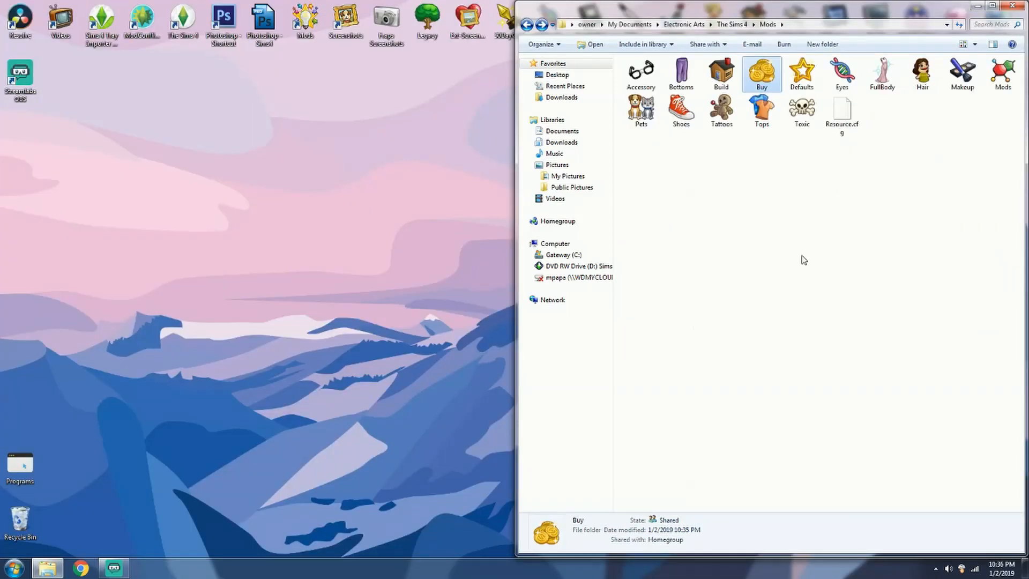
left_click(803, 260)
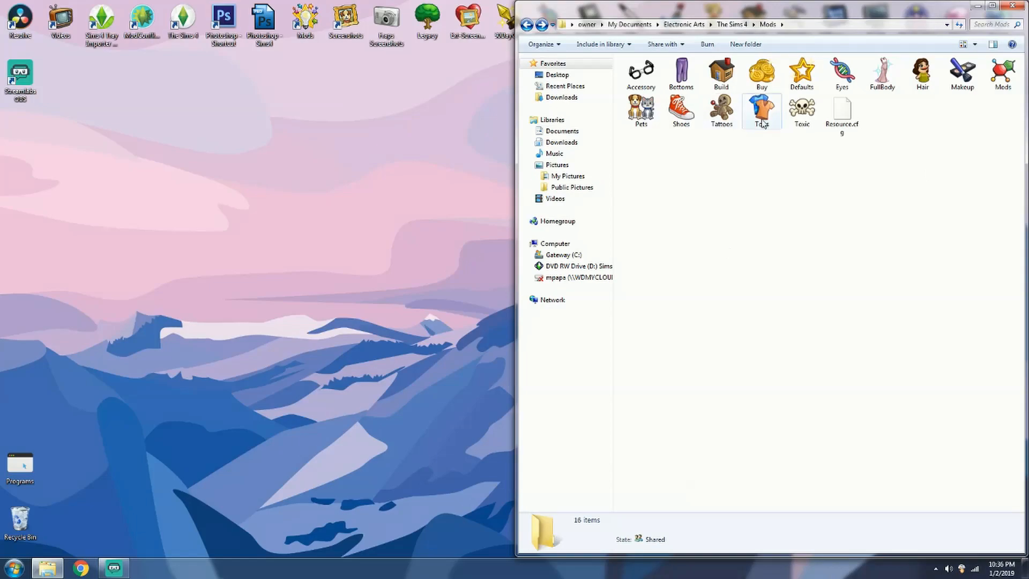
mouse_move(762, 124)
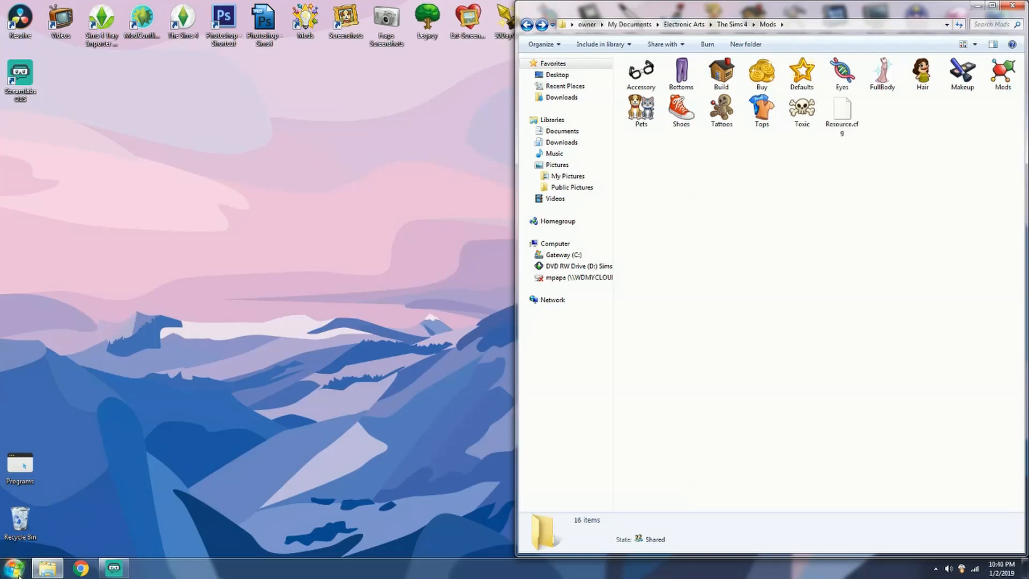
Step: Find and open Easy Duplicate Finder, dismissing its welcome screen
left_click(14, 570)
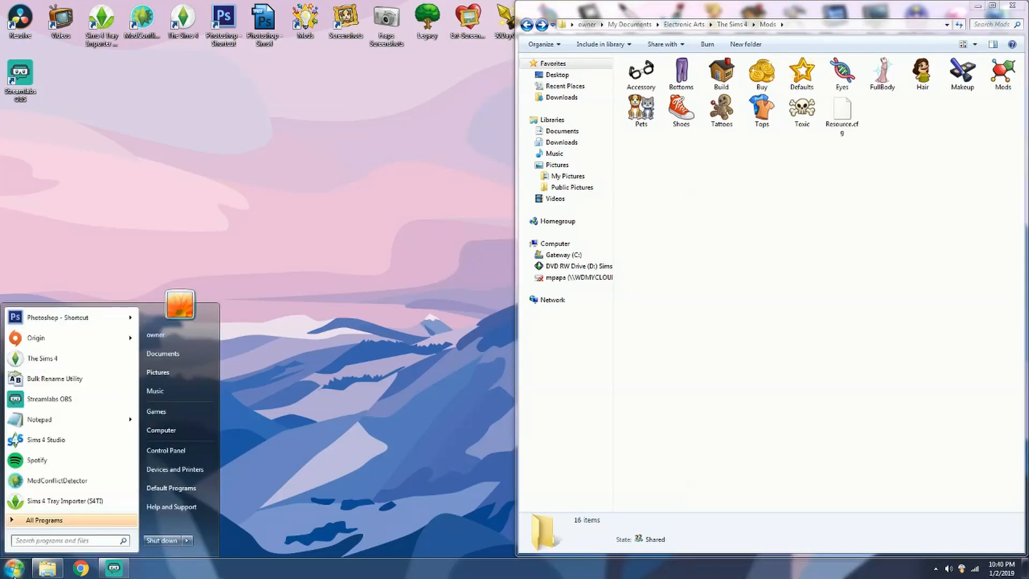
type("duplicate")
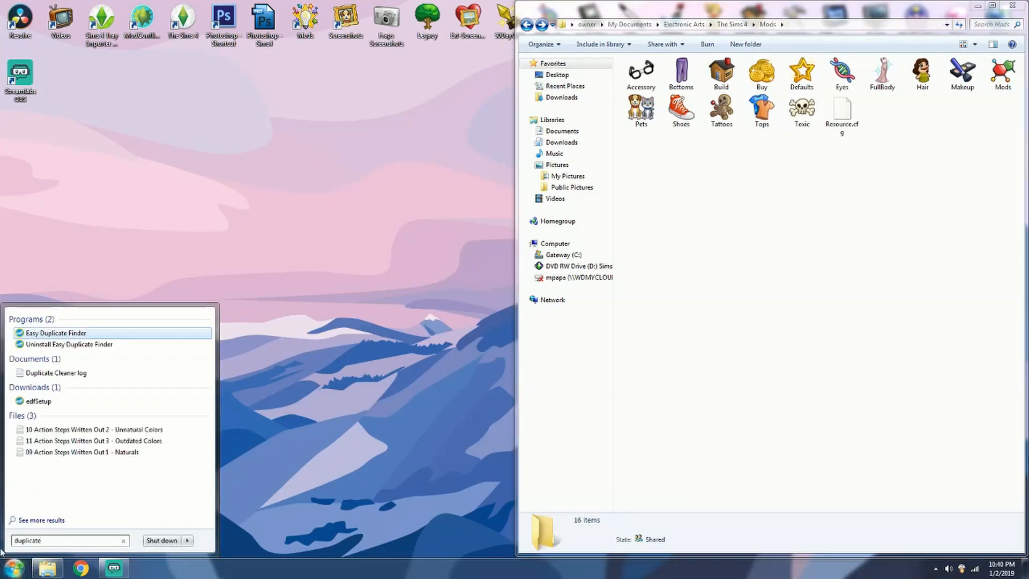
left_click(65, 332)
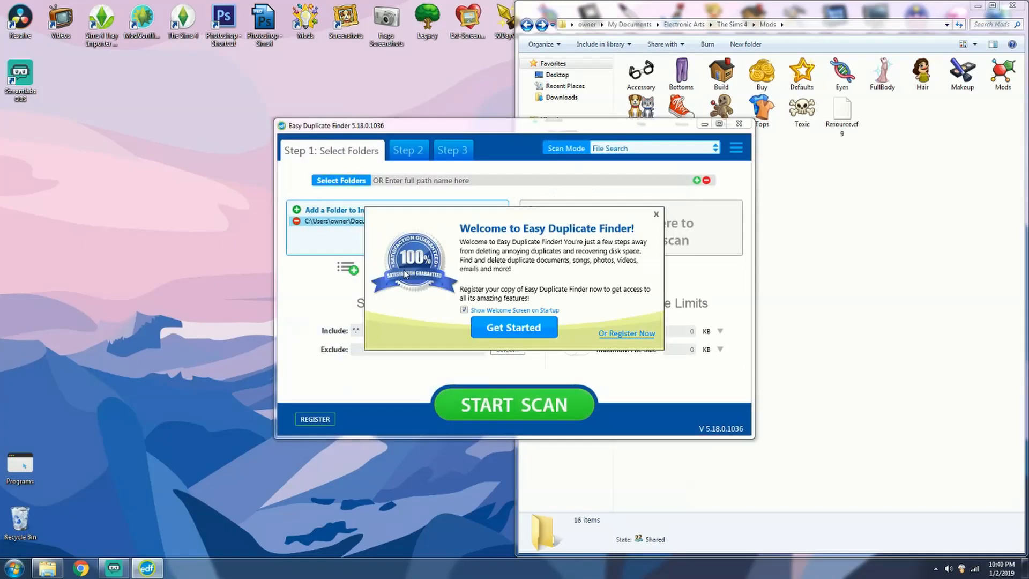
left_click(655, 214)
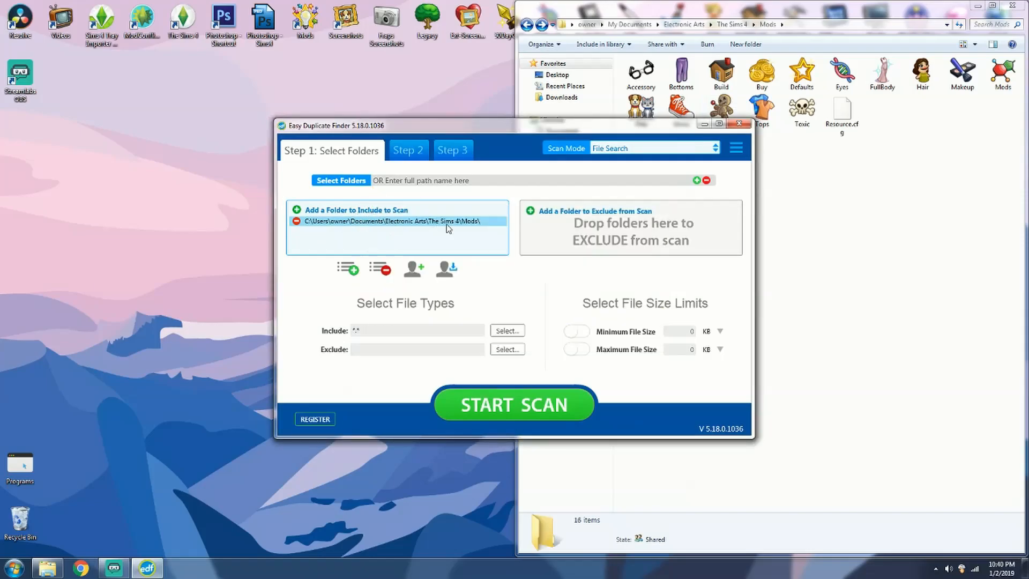
Step: Include the Mods folder from Documents\Electronic Arts\The Sims 4 in the duplicate scan
left_click(364, 209)
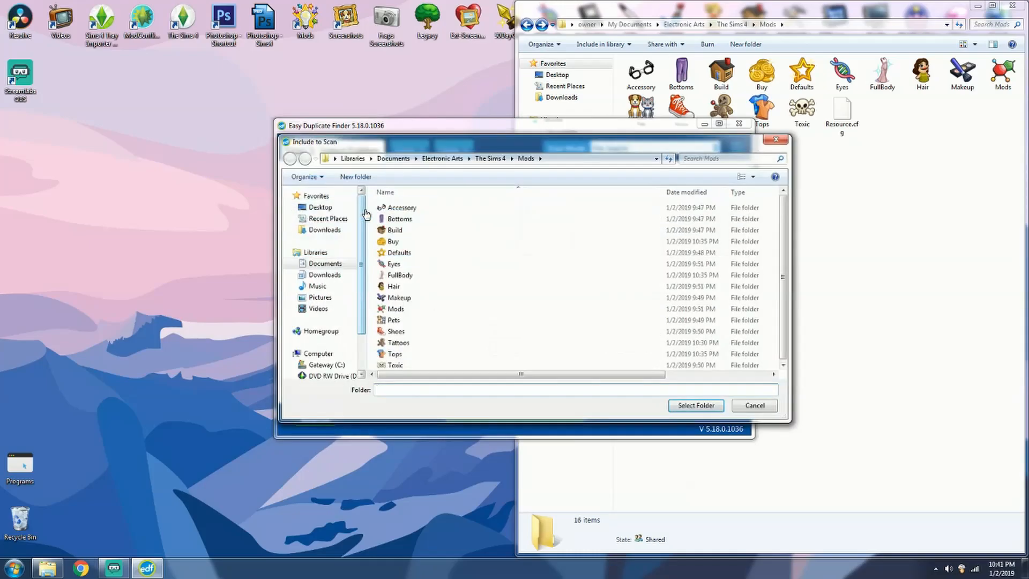
left_click(337, 266)
double_click(409, 275)
double_click(403, 209)
double_click(399, 241)
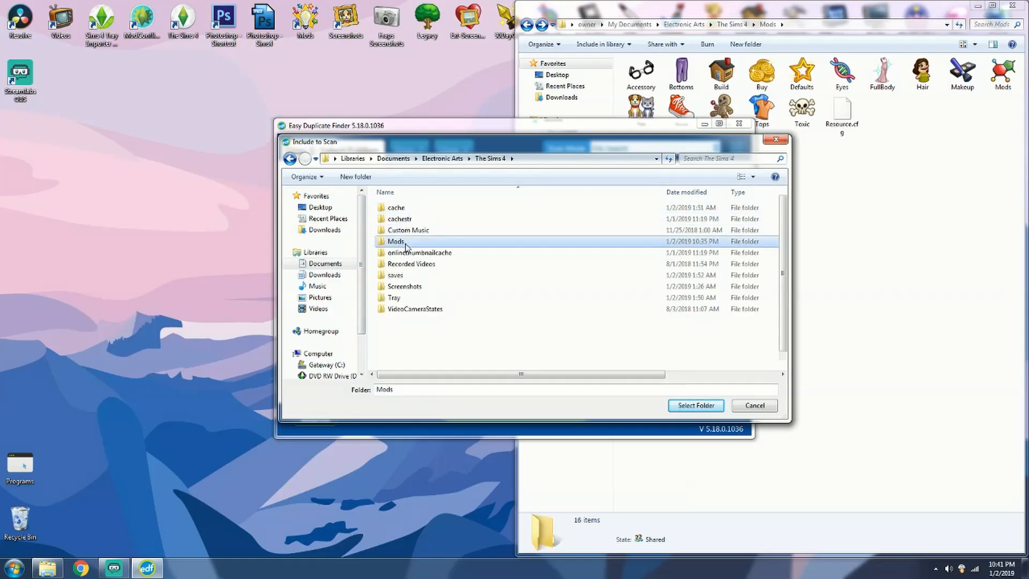
left_click(695, 407)
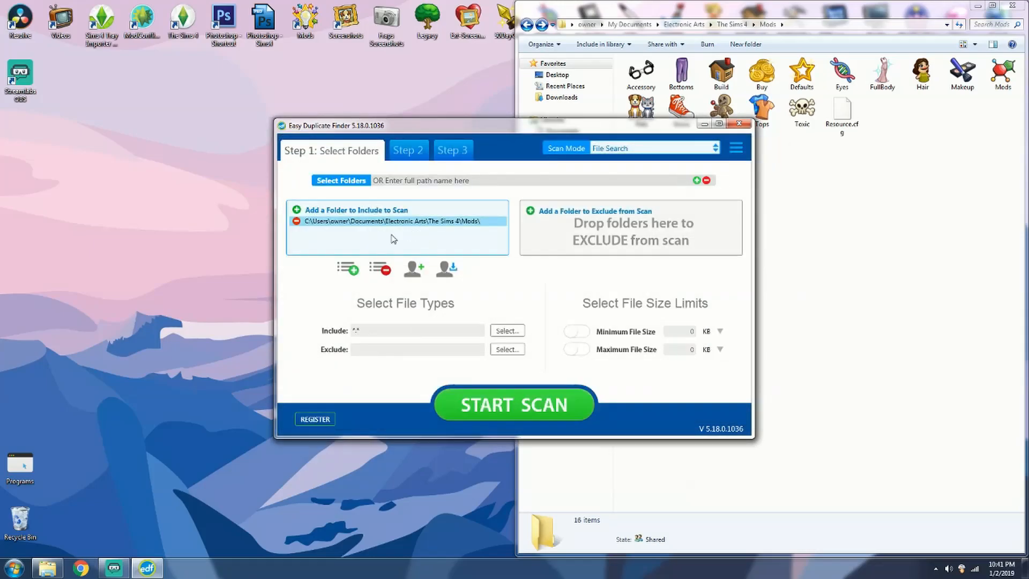
Step: Scan the Mods folder for duplicates and show the results in a maximized window with the full file paths readable
left_click(557, 410)
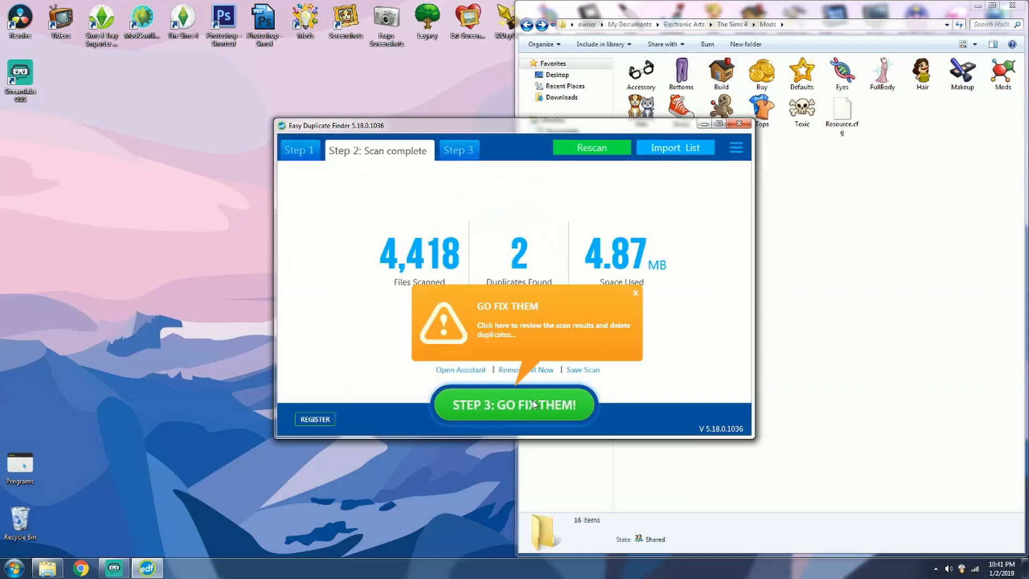
left_click(534, 404)
left_click(562, 228)
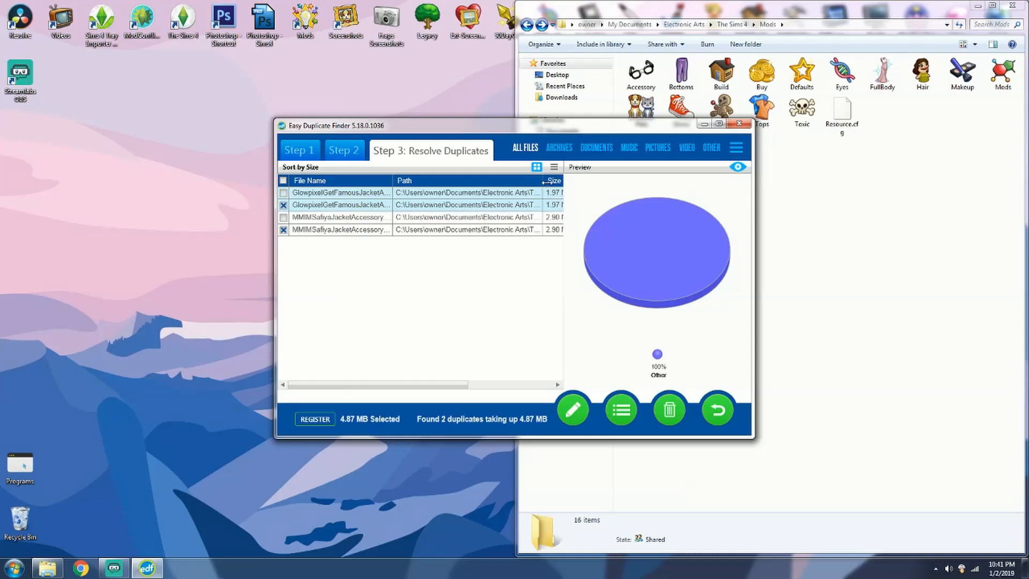
left_click(719, 124)
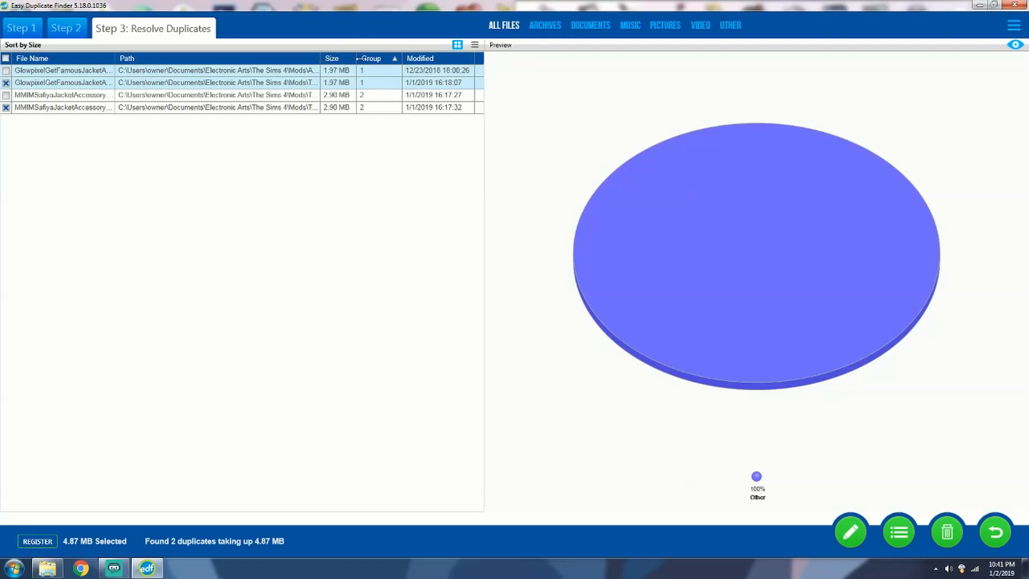
left_click_drag(320, 58, 422, 59)
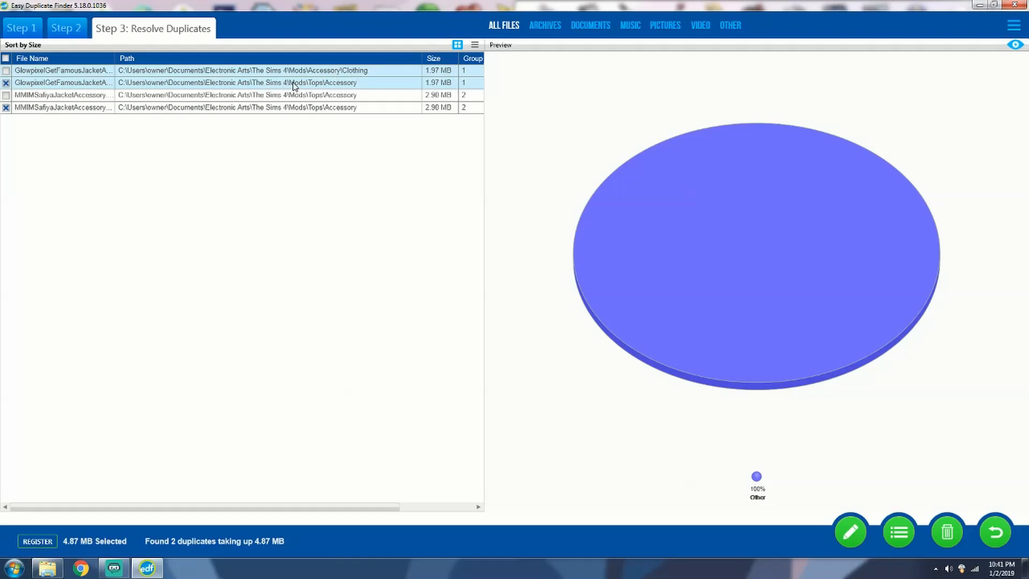
Step: Send the checked GlowpixelGetFamousJacketACC and MMIMSafiyaJacketAccessory duplicates in Tops\Accessory to the Recycle Bin
left_click(7, 84)
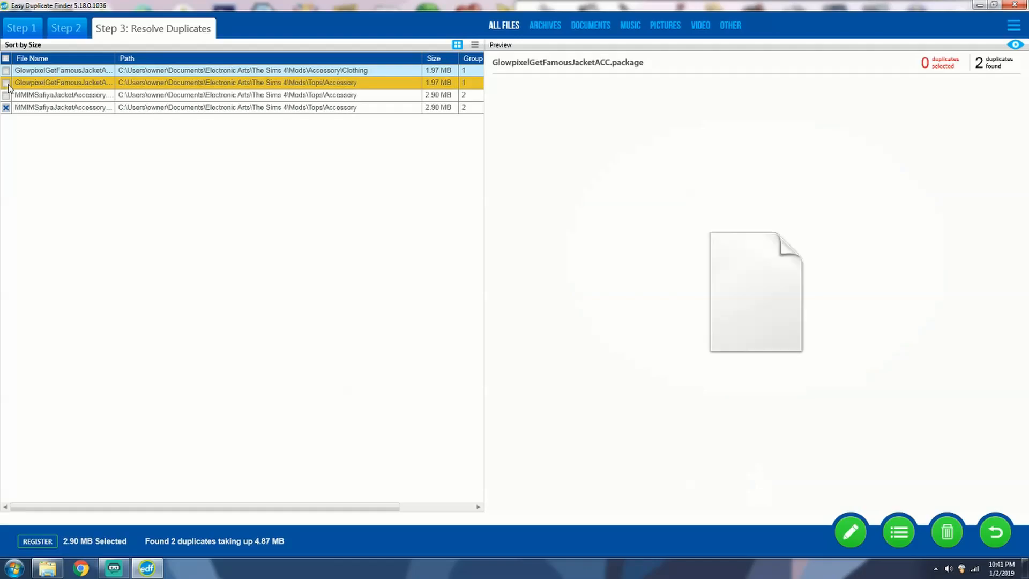
left_click(6, 83)
left_click(948, 534)
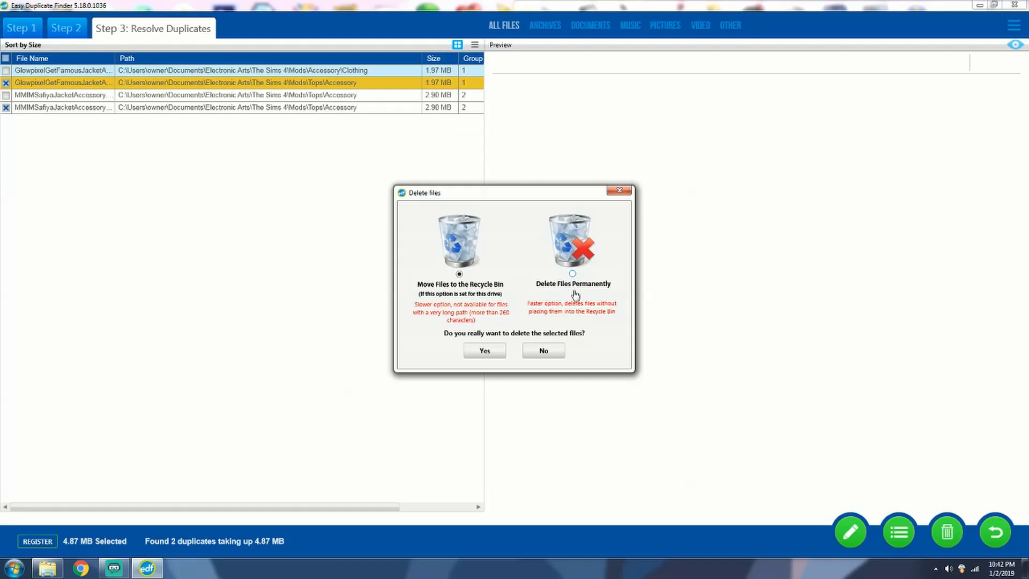
left_click(485, 351)
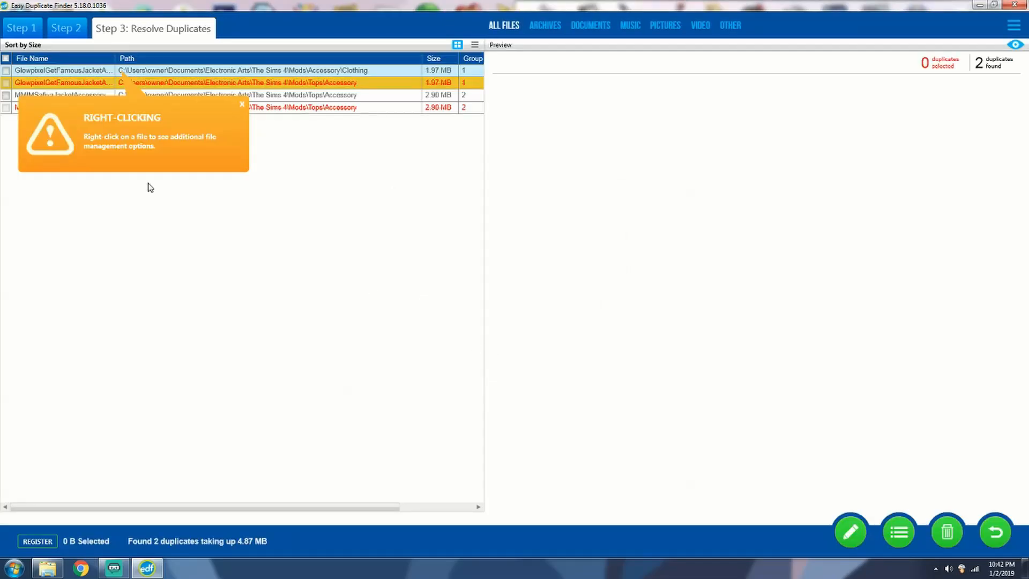
Step: Exit Easy Duplicate Finder without upgrading and move the Mods folder window to the middle of the desktop
left_click(242, 104)
left_click(1014, 5)
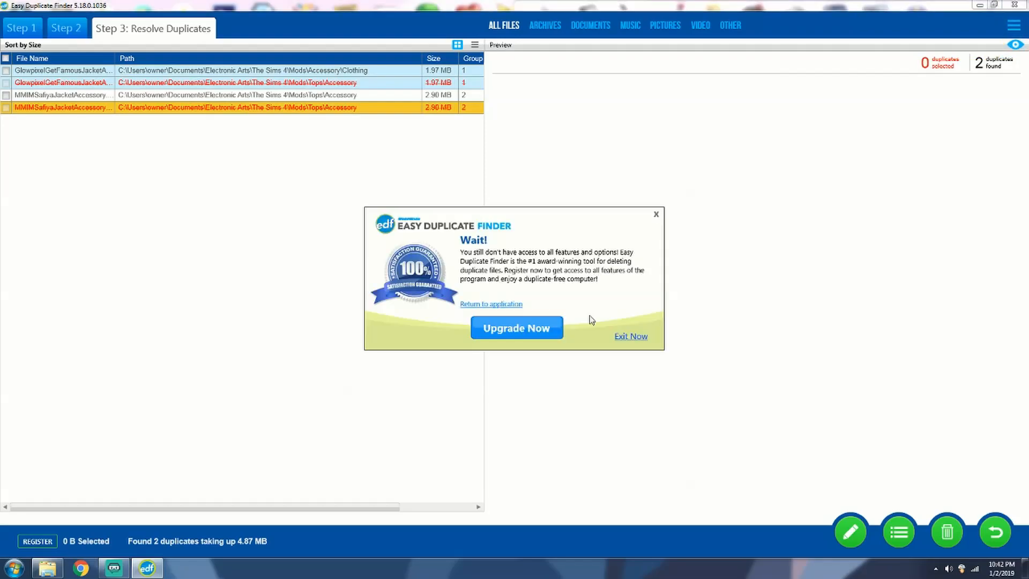
left_click(640, 342)
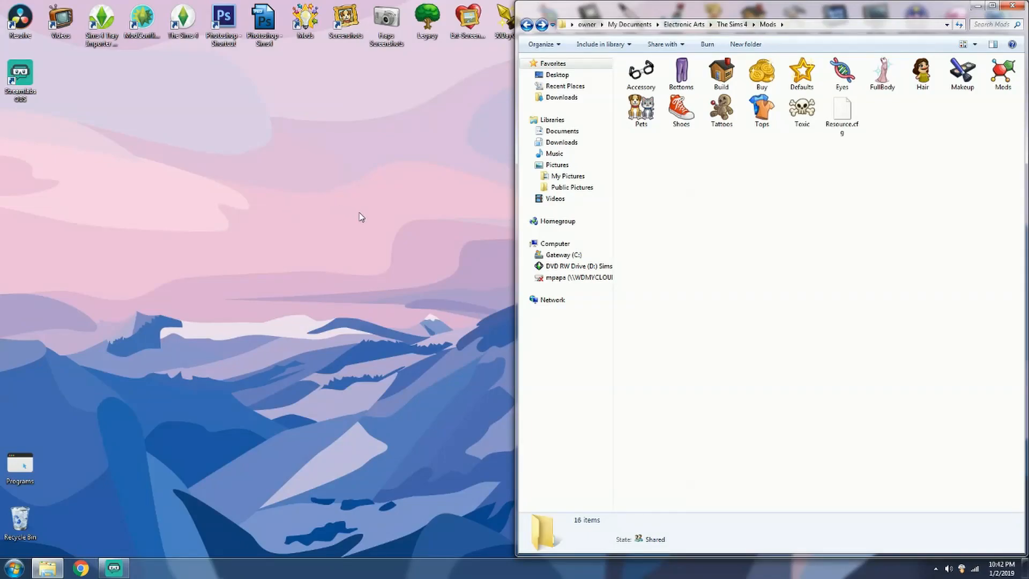
left_click_drag(952, 13, 644, 126)
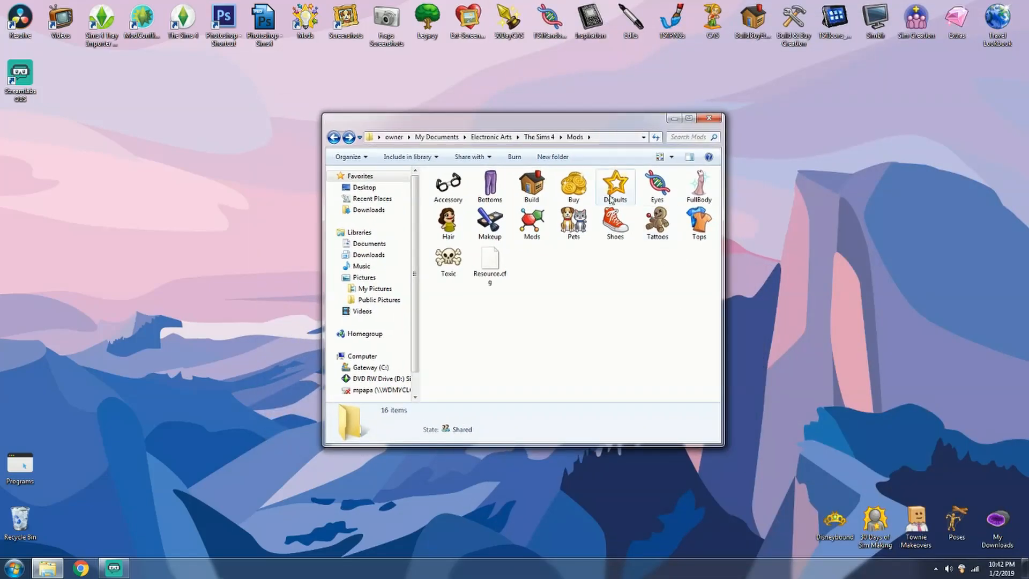